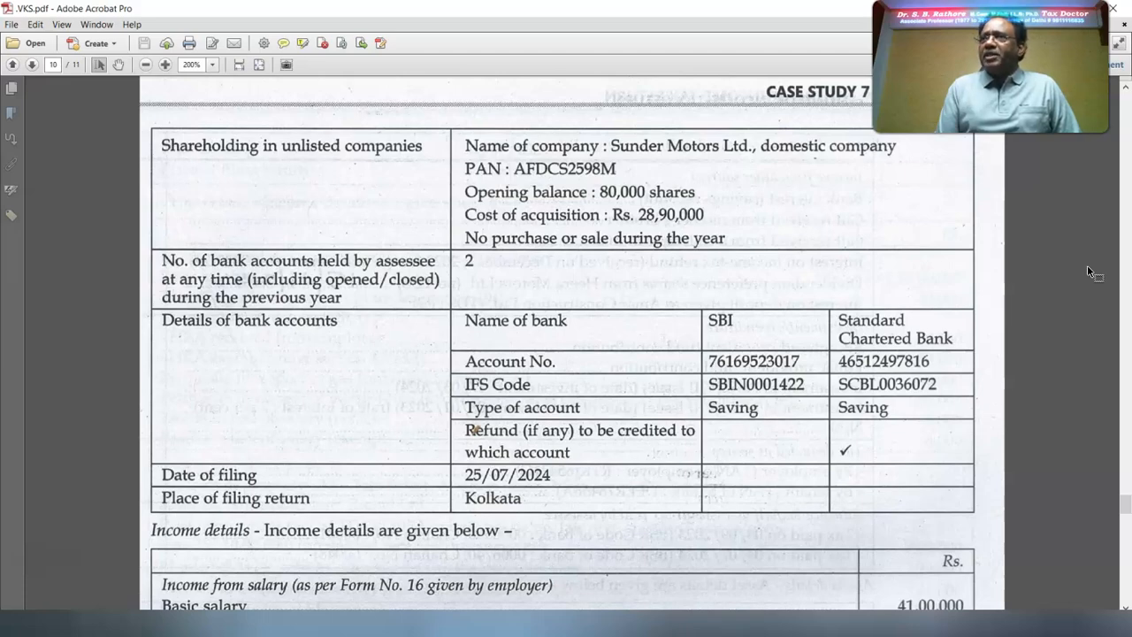
# Review the Case Study 7 facts in the PDF and the new-regime tax computation on sheet 7N of the 14 Cases workbook
pyautogui.scroll(-5, 1087, 264)
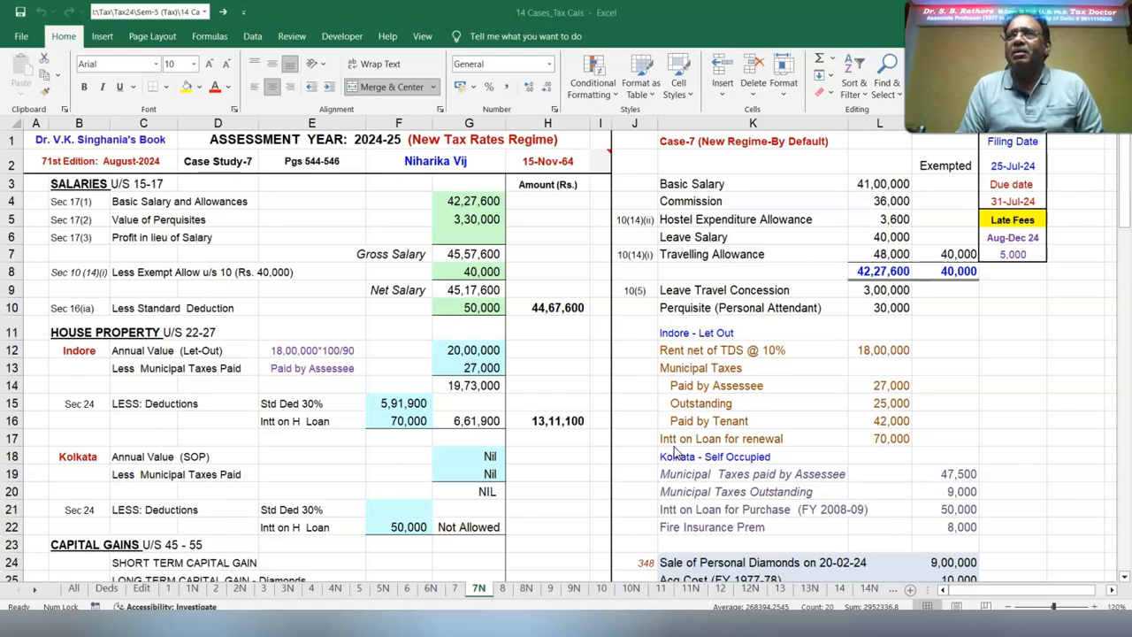
pyautogui.click(1123, 580)
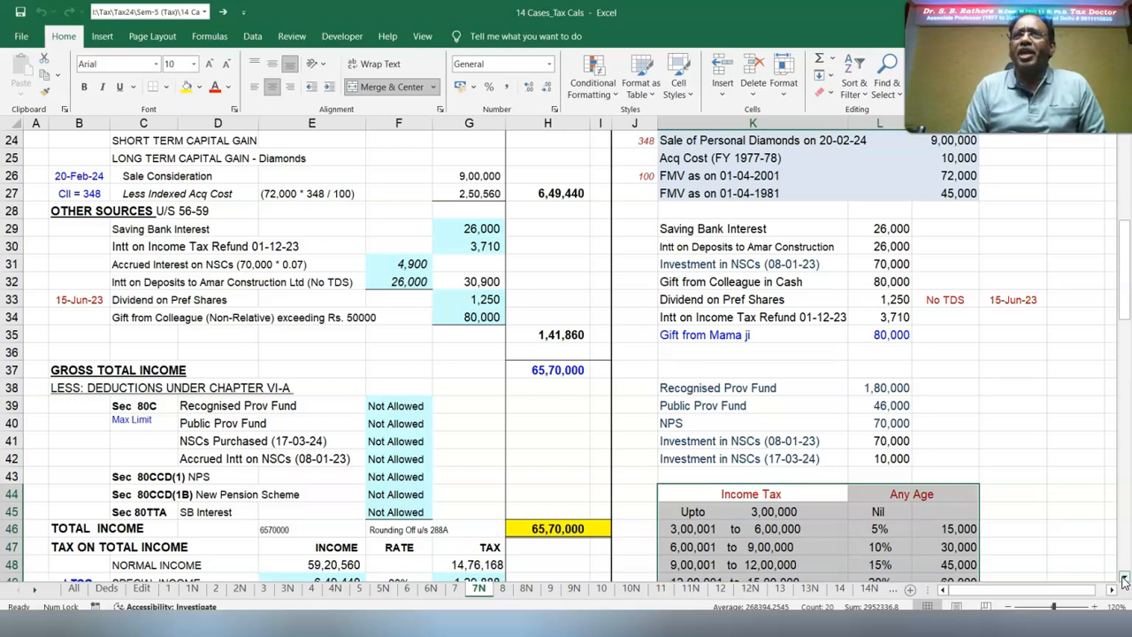
pyautogui.click(646, 457)
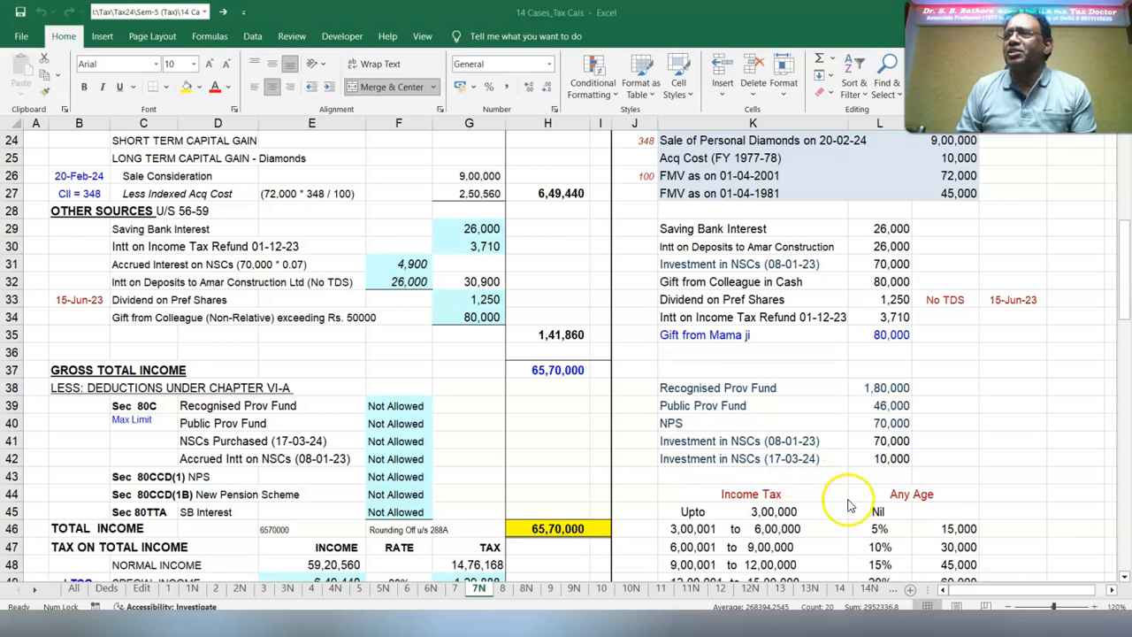
pyautogui.scroll(-6, 846, 493)
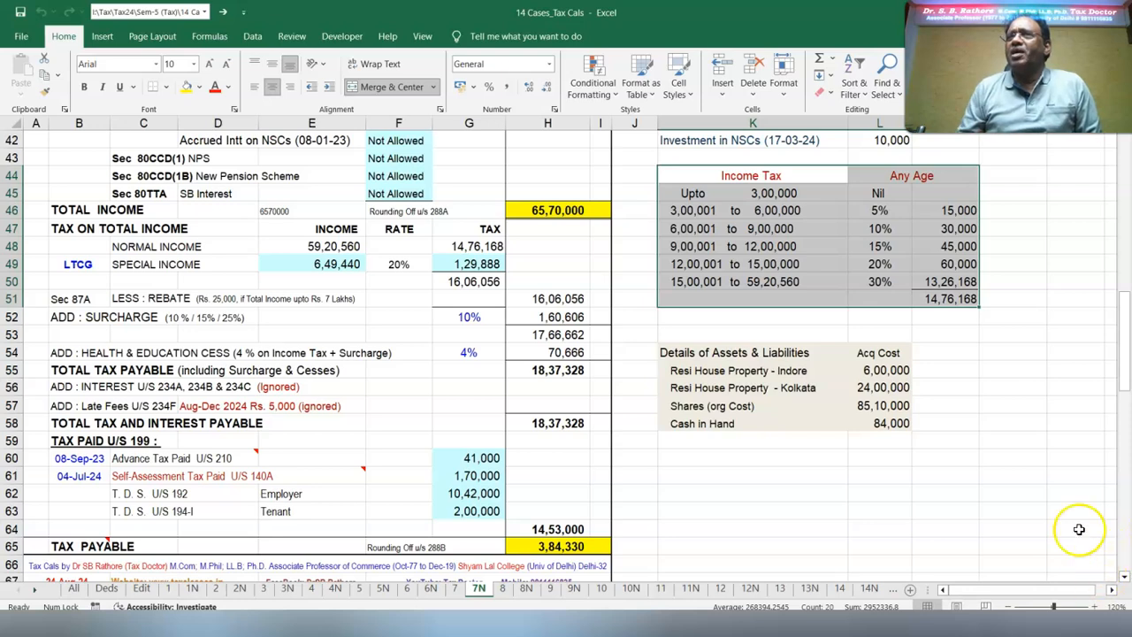
pyautogui.click(1071, 489)
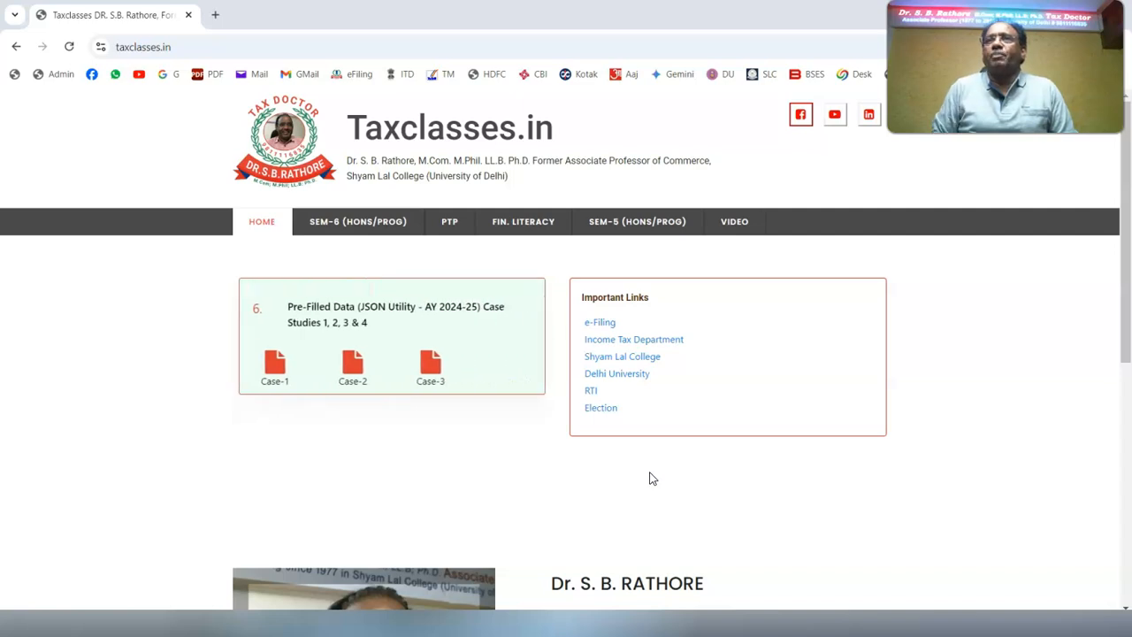
# Open the SEM-5 (Hons/Prog) page on Taxclasses.in in the browser and look through its case study downloads
pyautogui.click(629, 226)
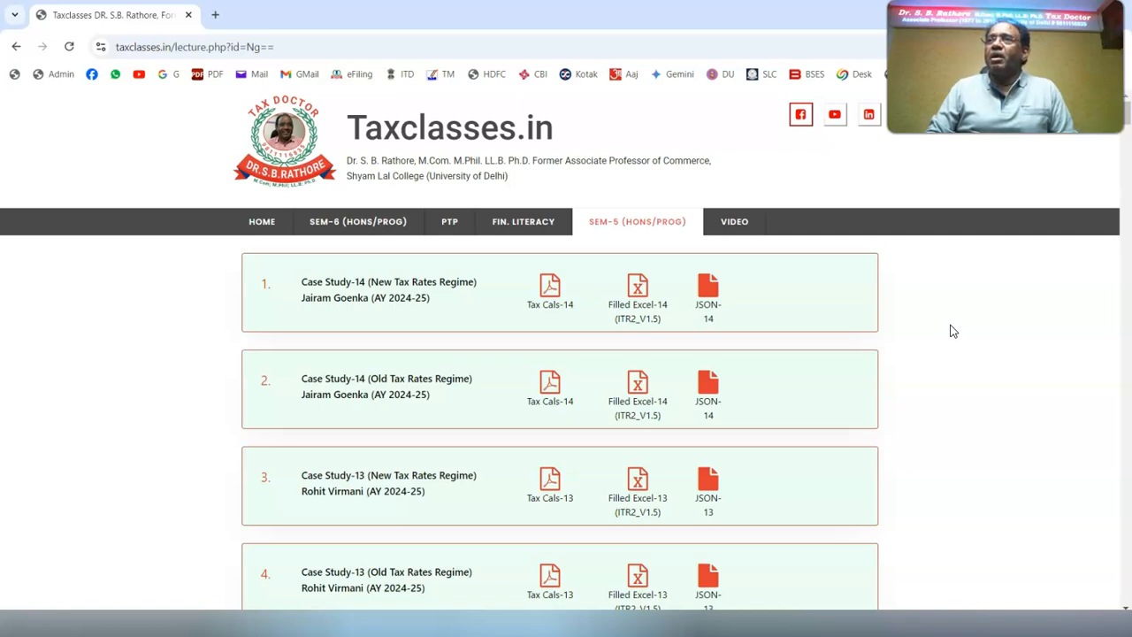
pyautogui.scroll(-15, 952, 329)
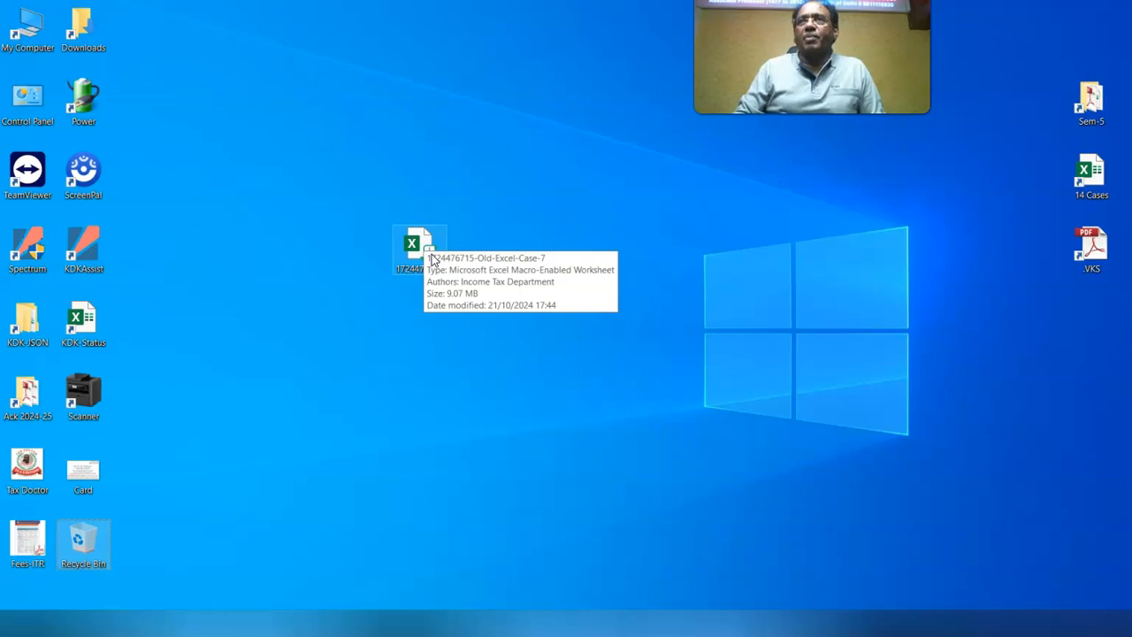
pyautogui.rightClick(432, 258)
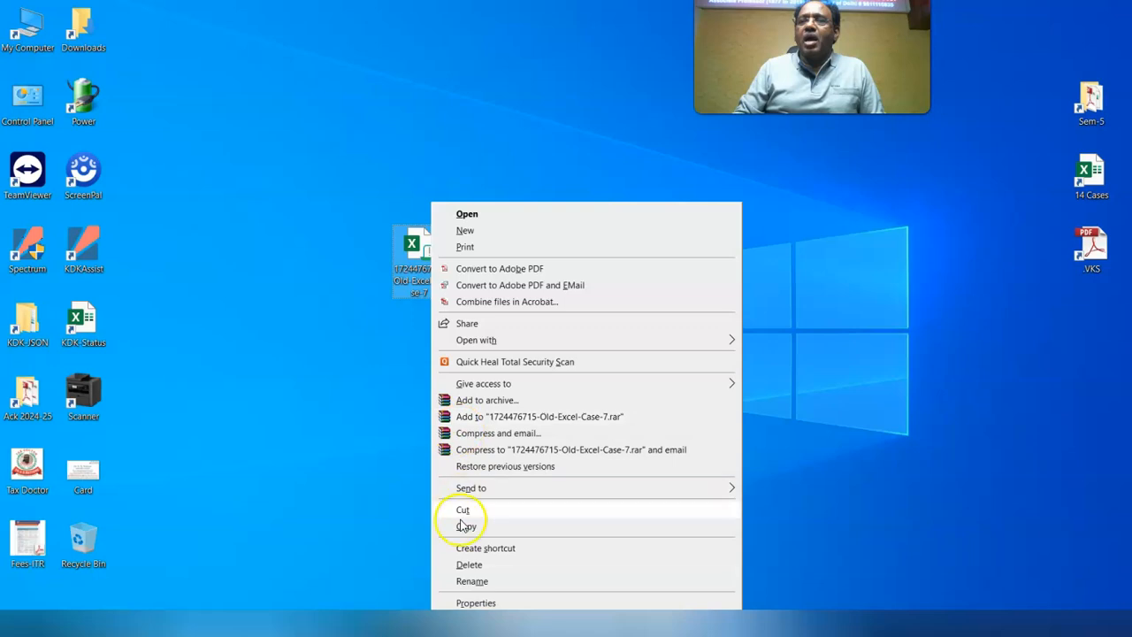
pyautogui.click(470, 603)
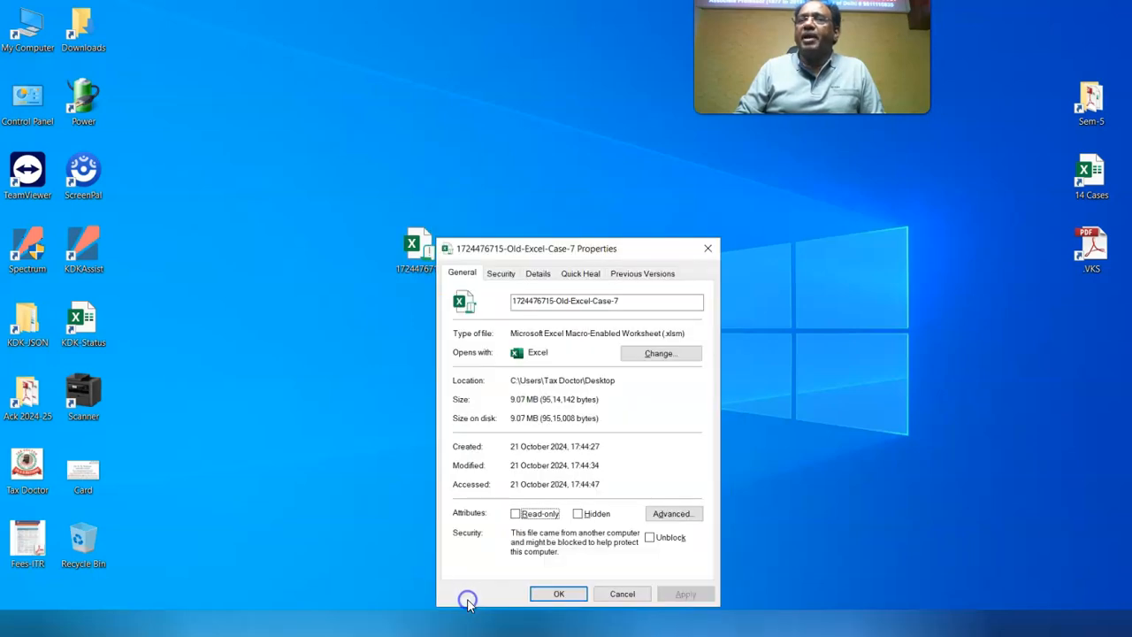
pyautogui.click(650, 538)
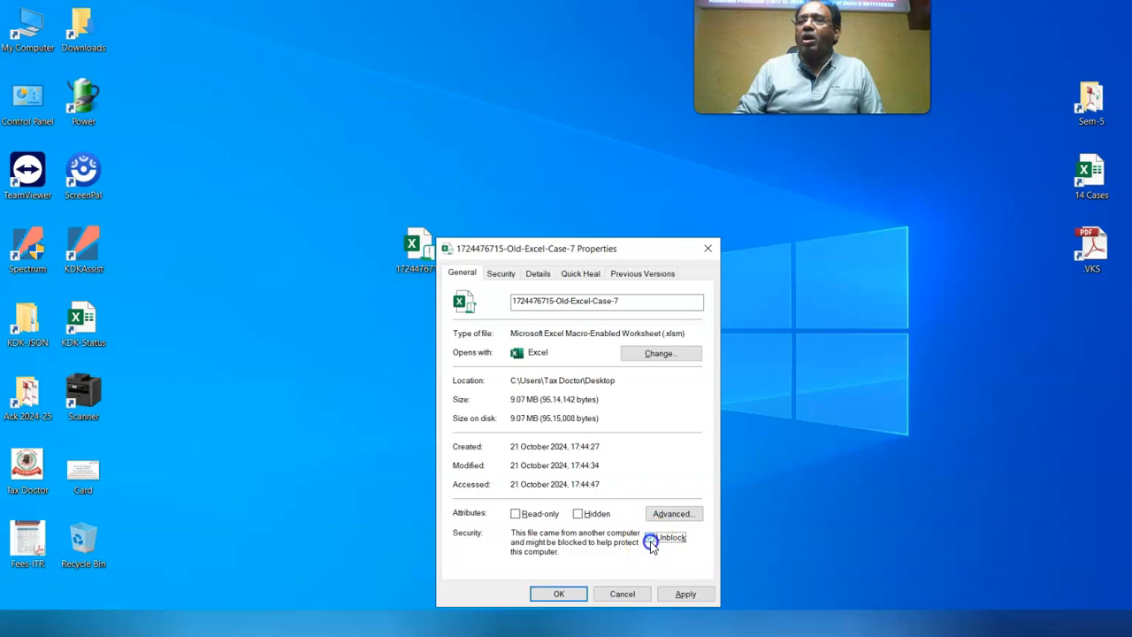
pyautogui.click(685, 594)
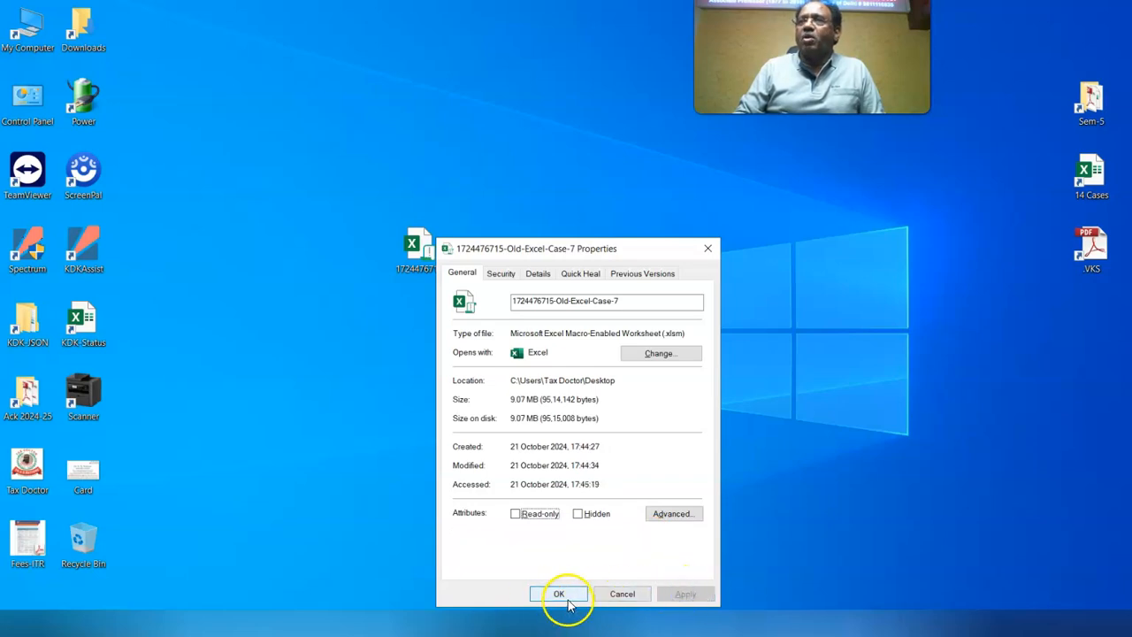
pyautogui.click(564, 597)
pyautogui.rightClick(418, 249)
pyautogui.click(464, 217)
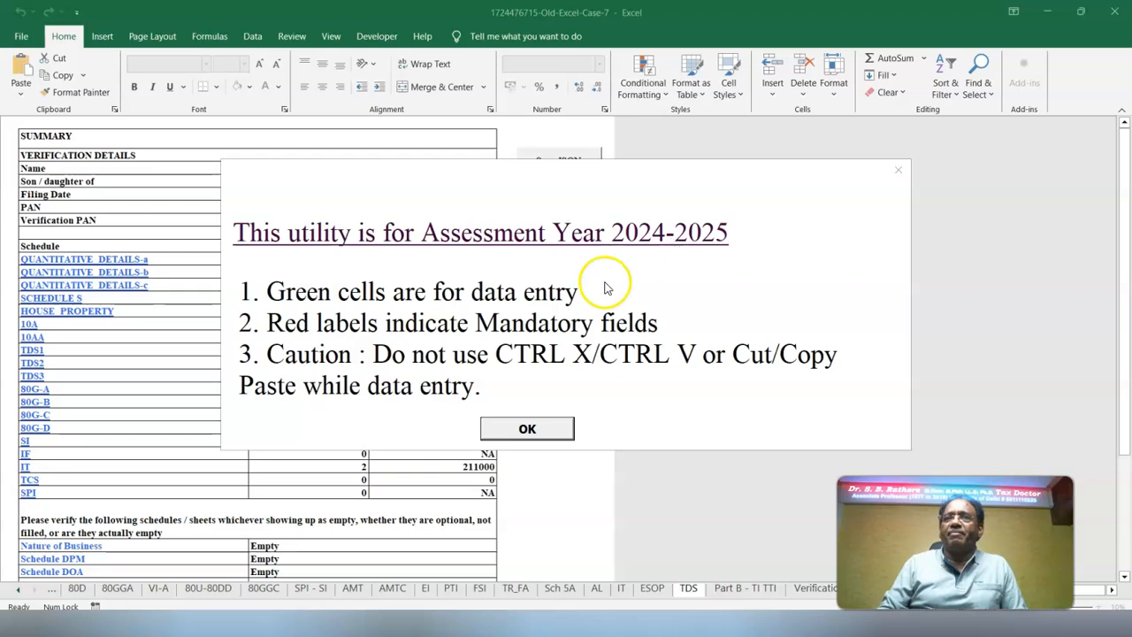
pyautogui.click(526, 430)
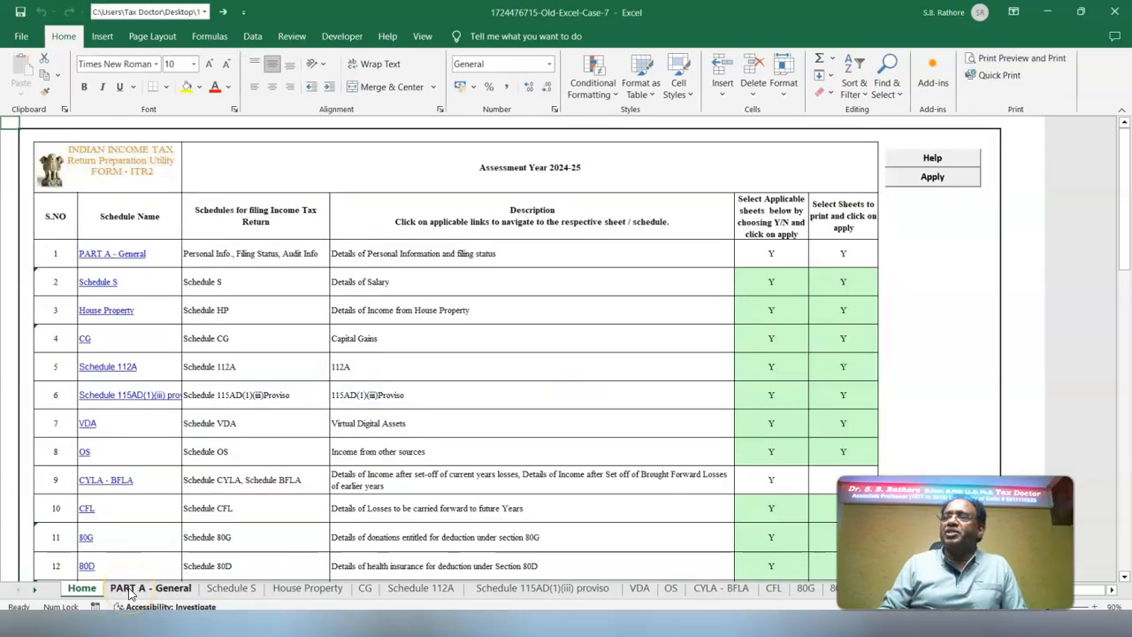
pyautogui.click(129, 588)
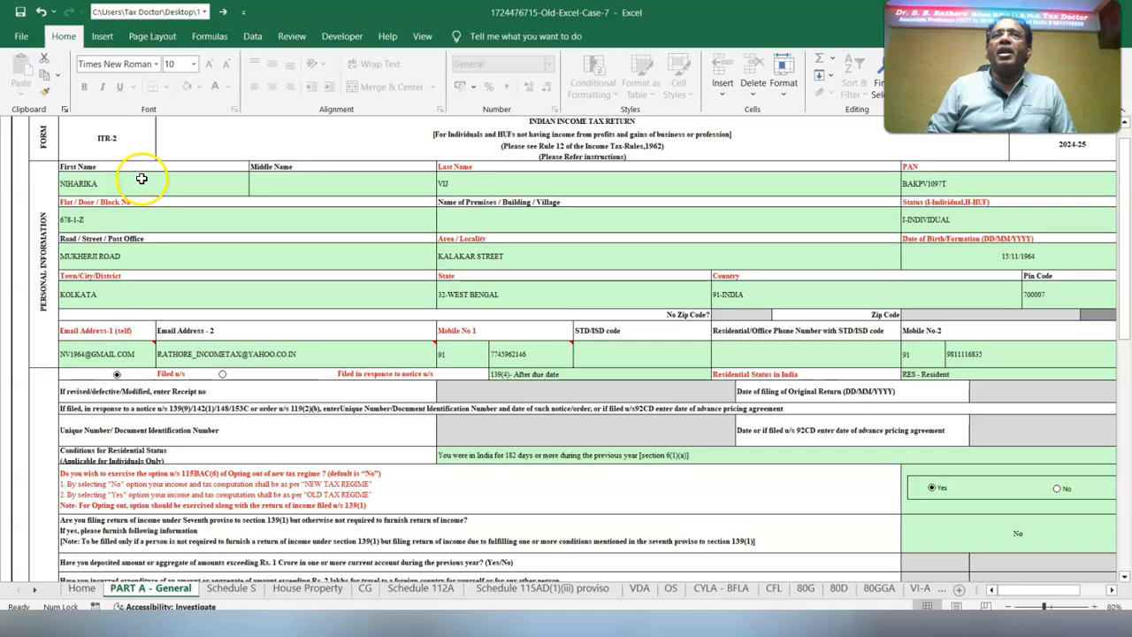
# Check the assessee's personal information and choose I-INDIVIDUAL as the status
pyautogui.click(528, 188)
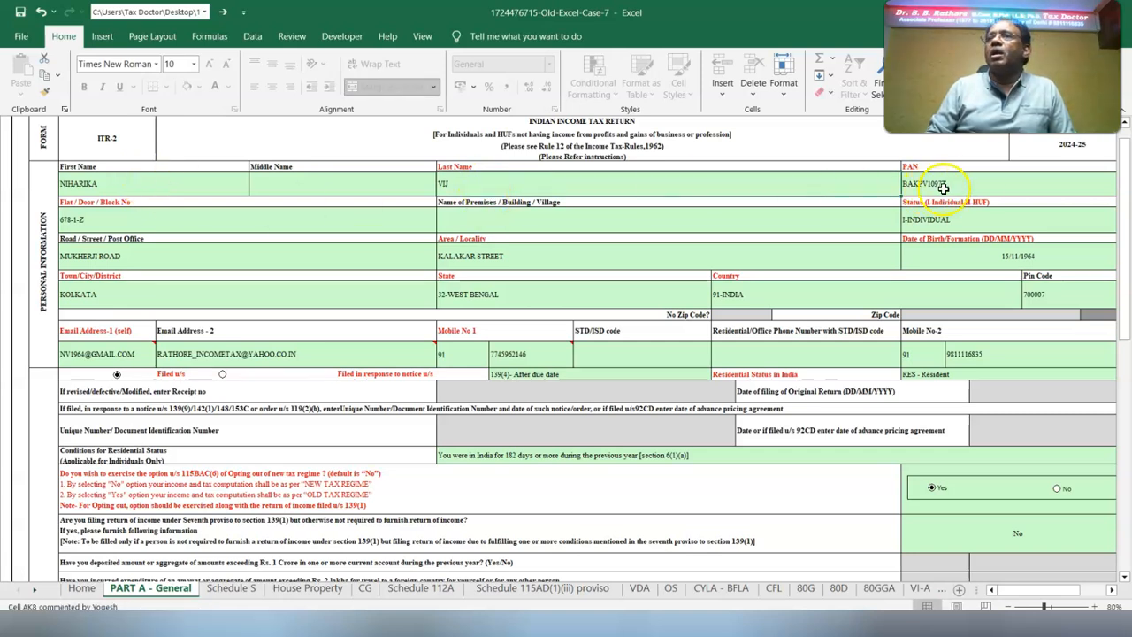
pyautogui.click(973, 218)
pyautogui.click(1112, 223)
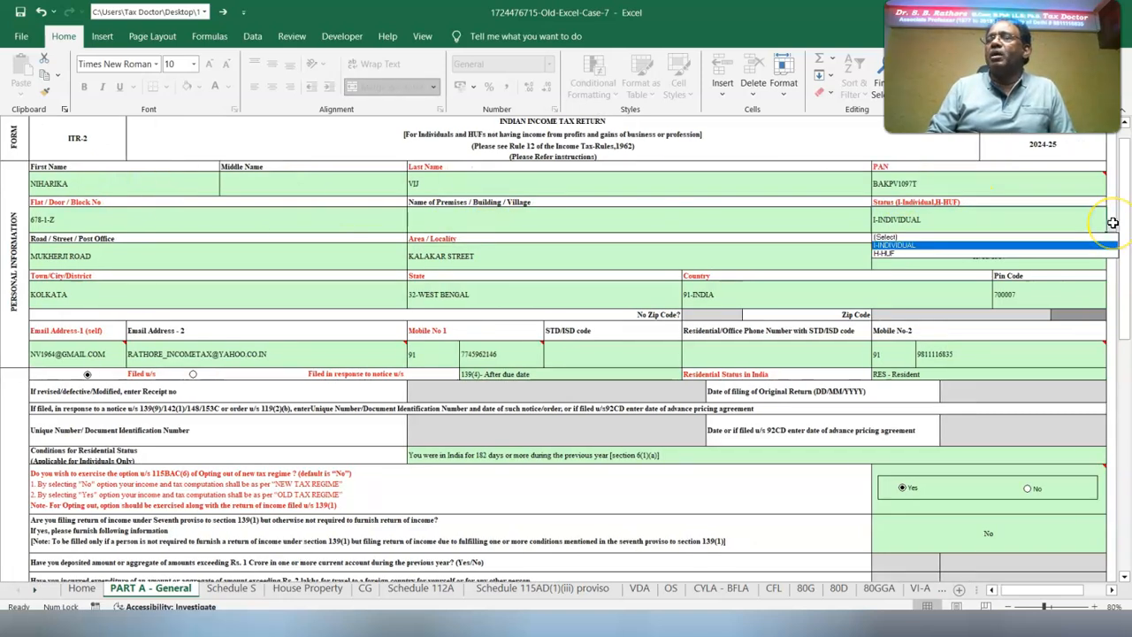
pyautogui.click(878, 245)
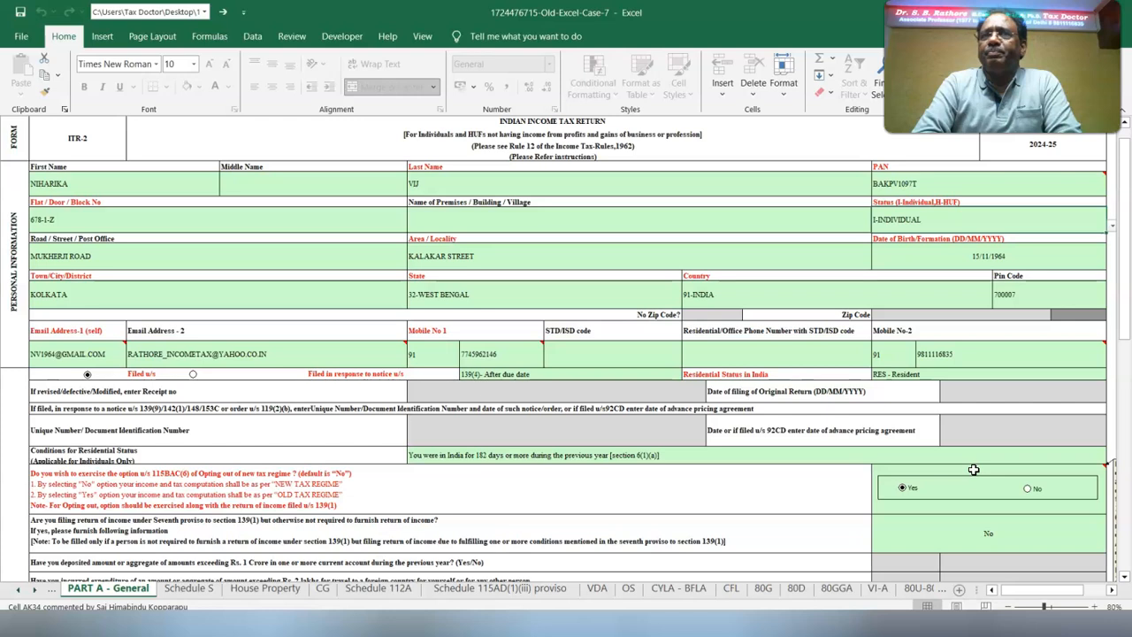
# Set the filing section to 139(1)- On or Before due date and check the residential status and its condition
pyautogui.click(513, 381)
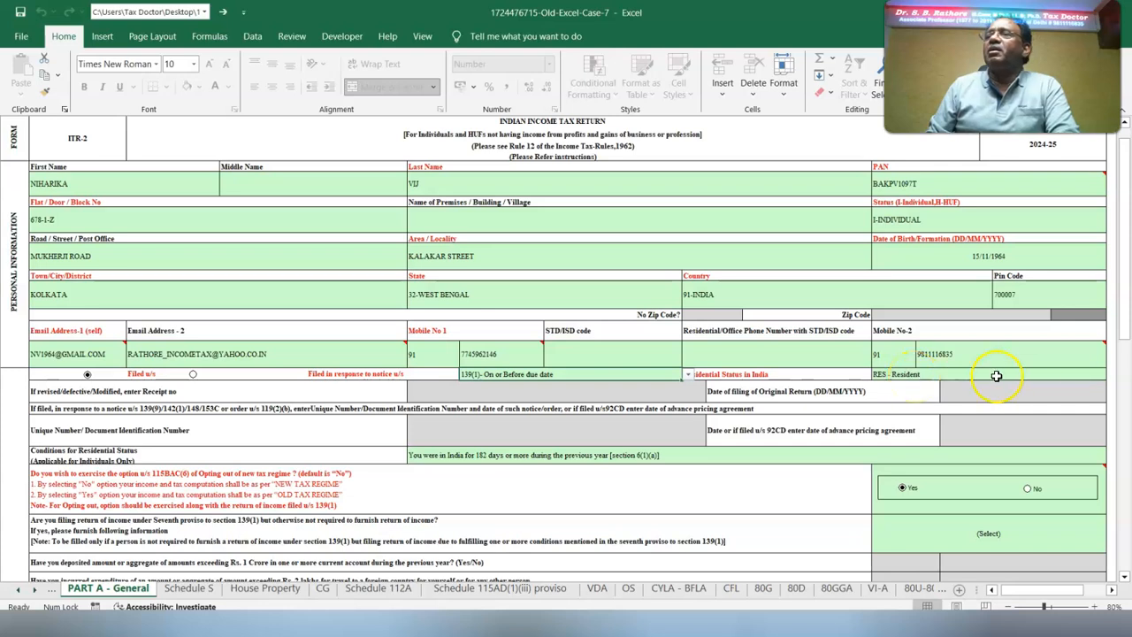
pyautogui.click(1092, 378)
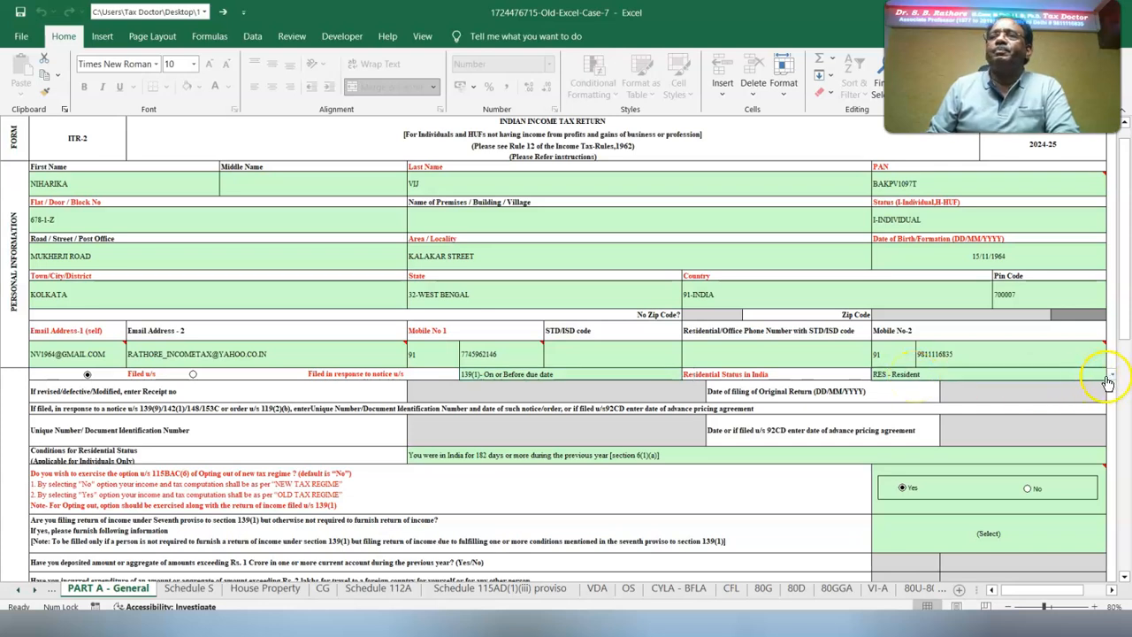
pyautogui.click(423, 457)
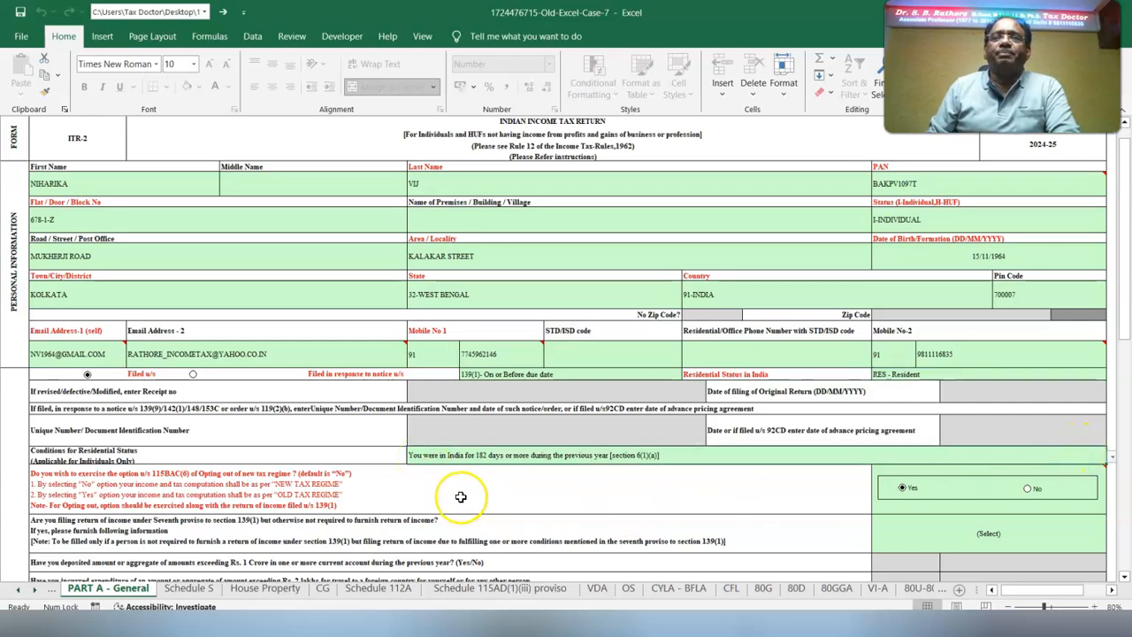
# Review the section 115BAC(6) opt-out choice and open the answer options for the seventh proviso to section 139(1) question
pyautogui.click(1028, 491)
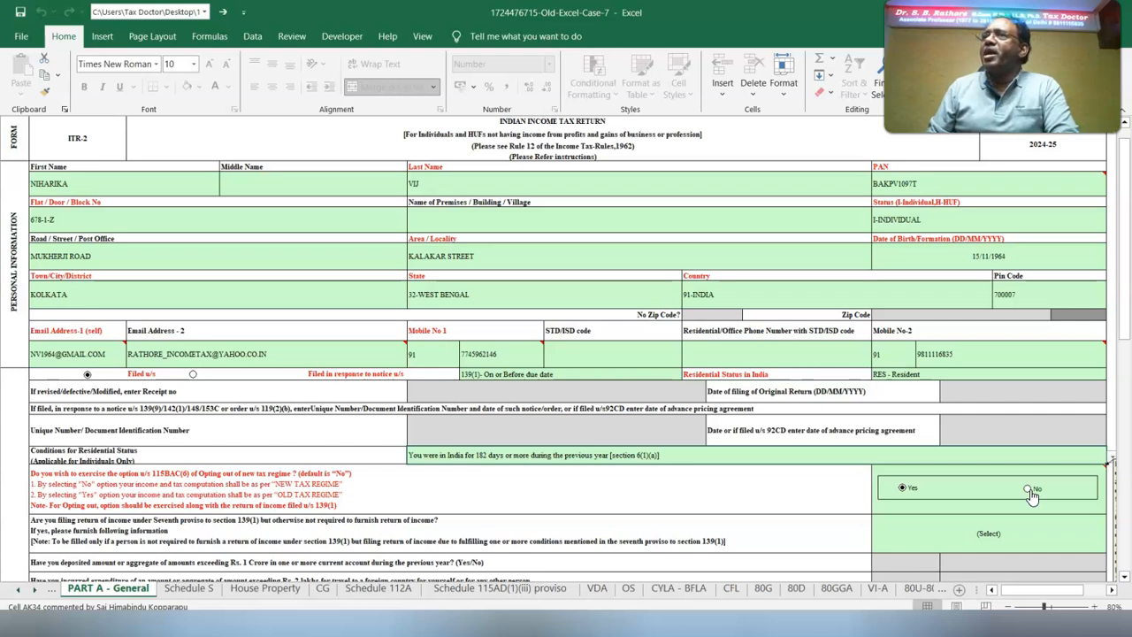
pyautogui.click(952, 526)
pyautogui.click(1111, 548)
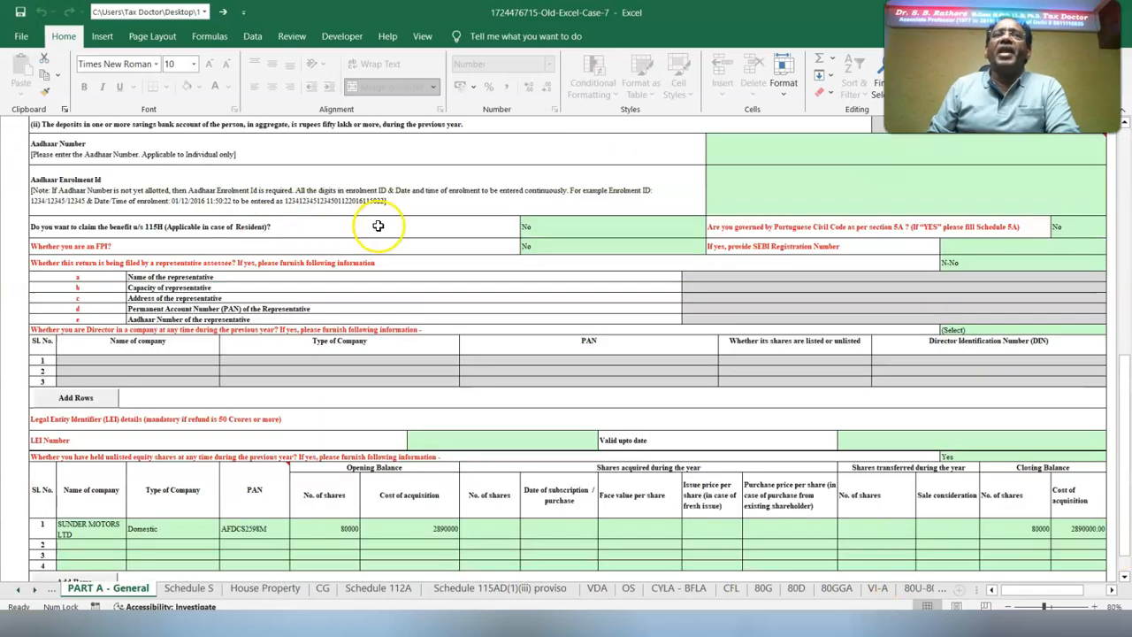
# Check the 115H and FPI answers, answer Yes to the company directorship question and list RAJEEV TRADERS LIMITED as the company
pyautogui.click(546, 230)
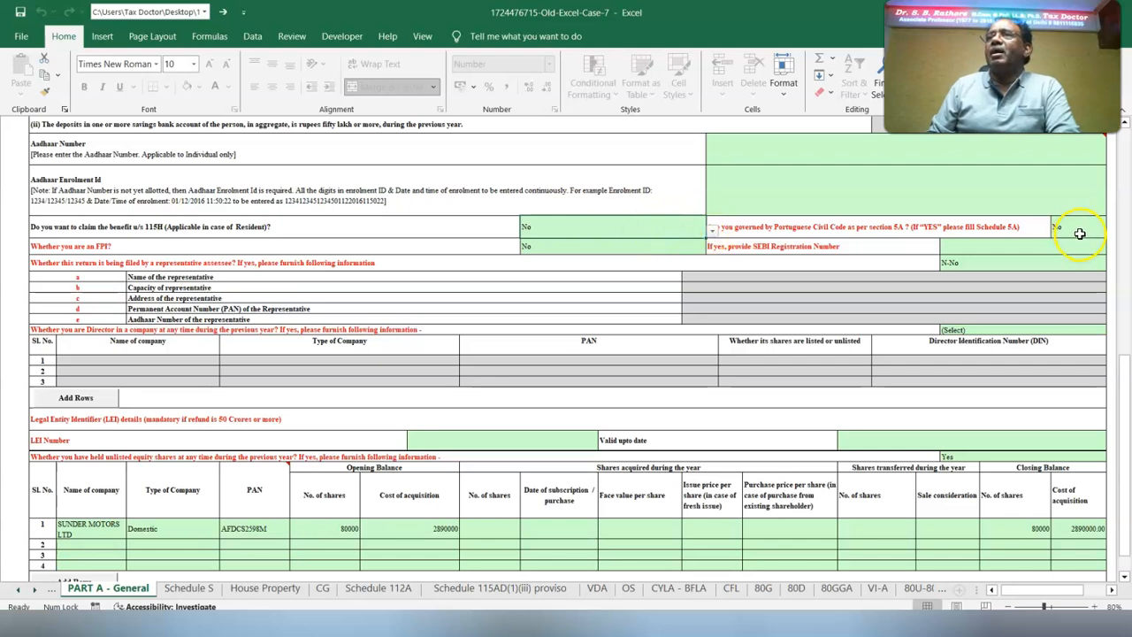
pyautogui.click(549, 252)
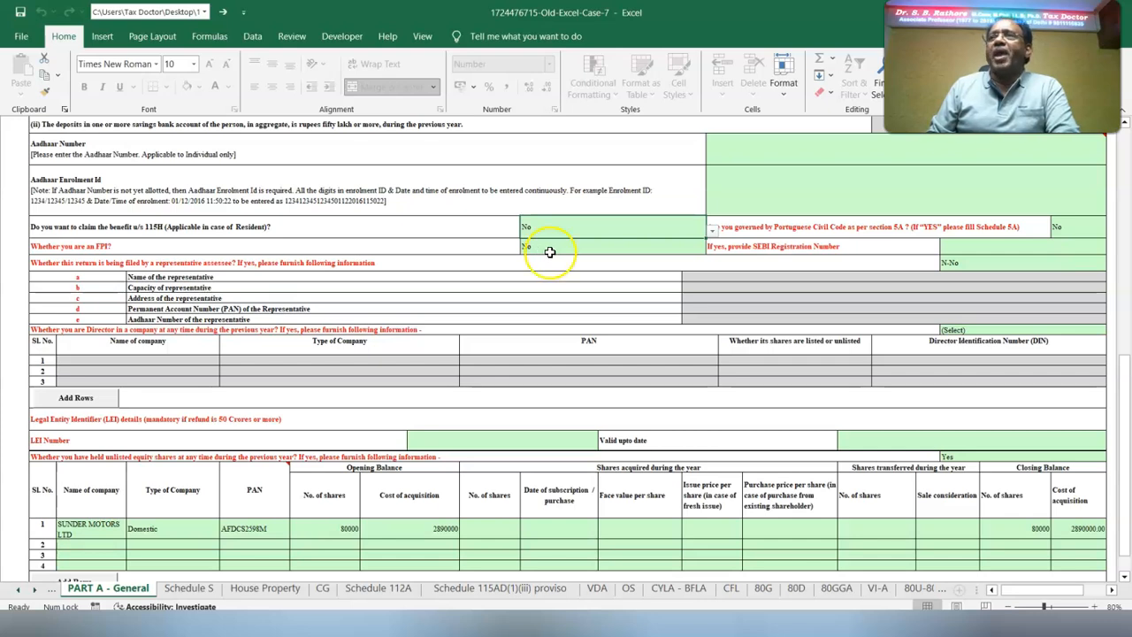
pyautogui.click(957, 331)
pyautogui.click(1111, 331)
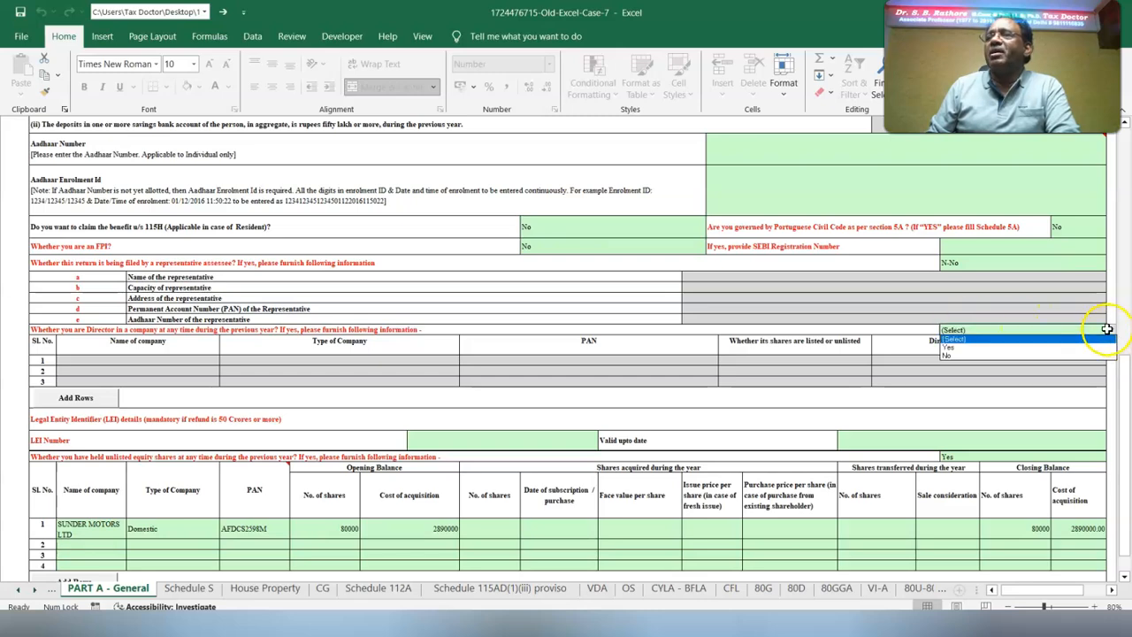
pyautogui.click(989, 350)
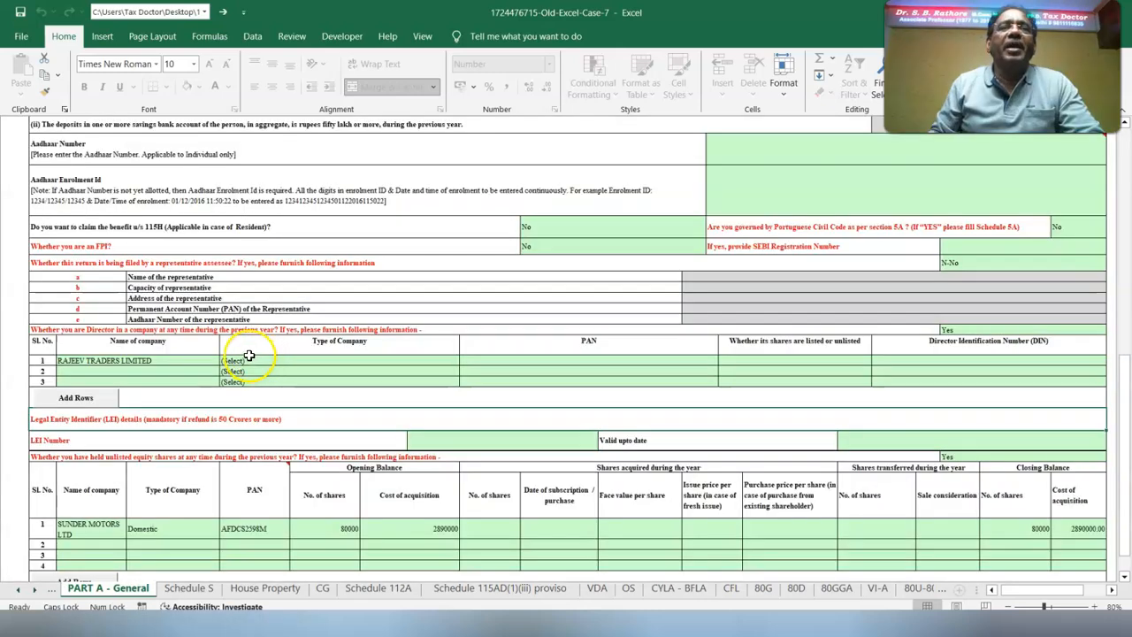
# Set the company type of RAJEEV TRADERS LIMITED to Domestic and enter the company's PAN
pyautogui.click(246, 355)
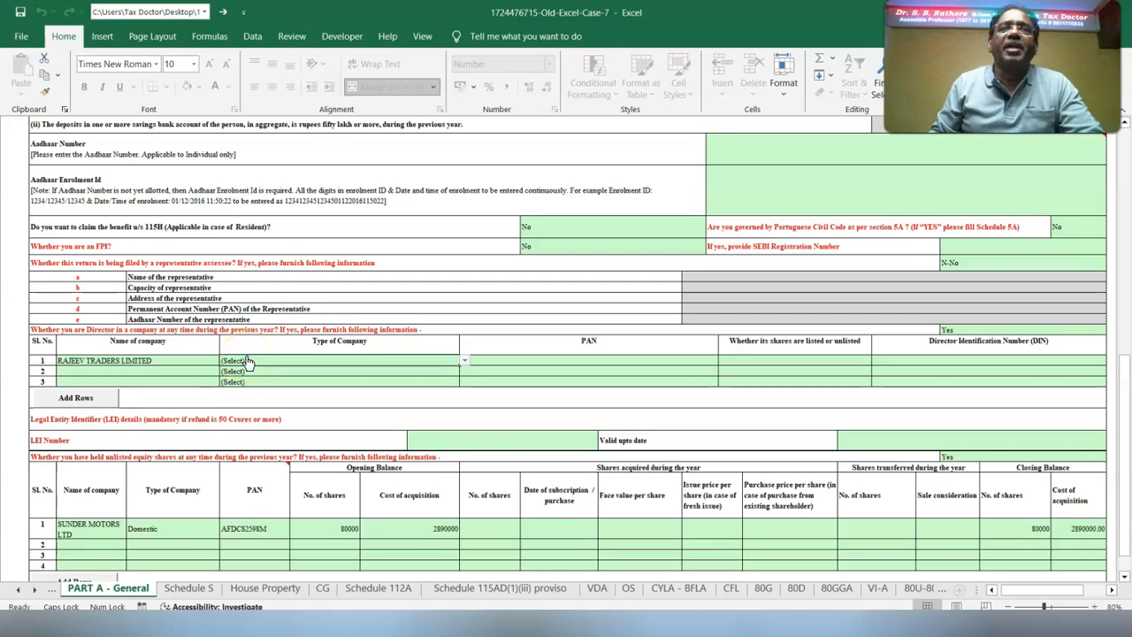
pyautogui.click(466, 360)
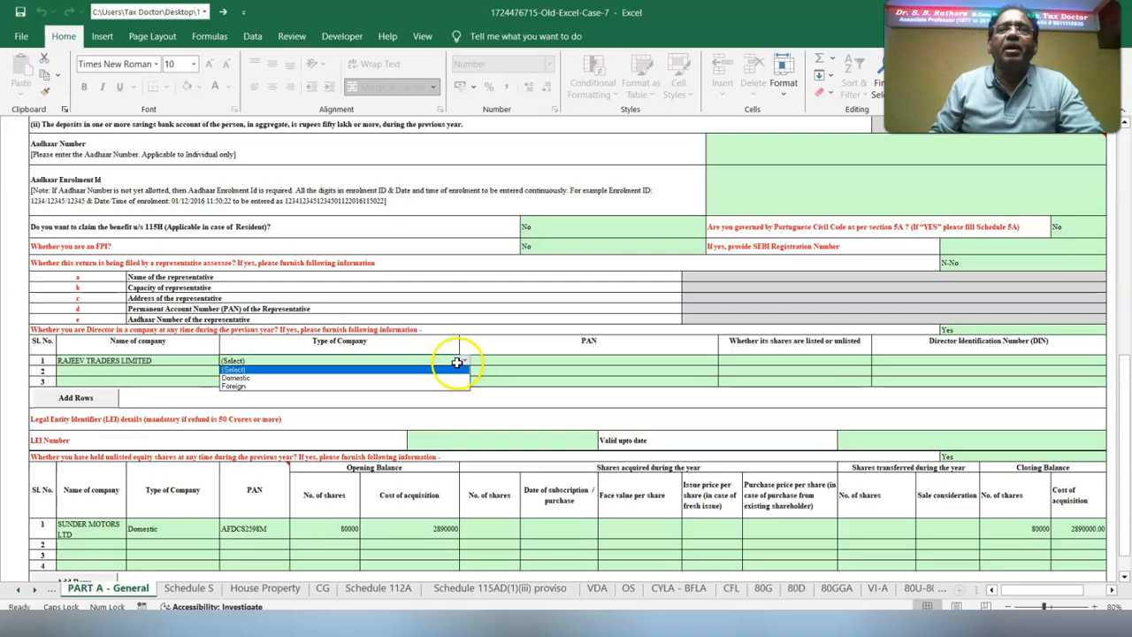
pyautogui.click(366, 374)
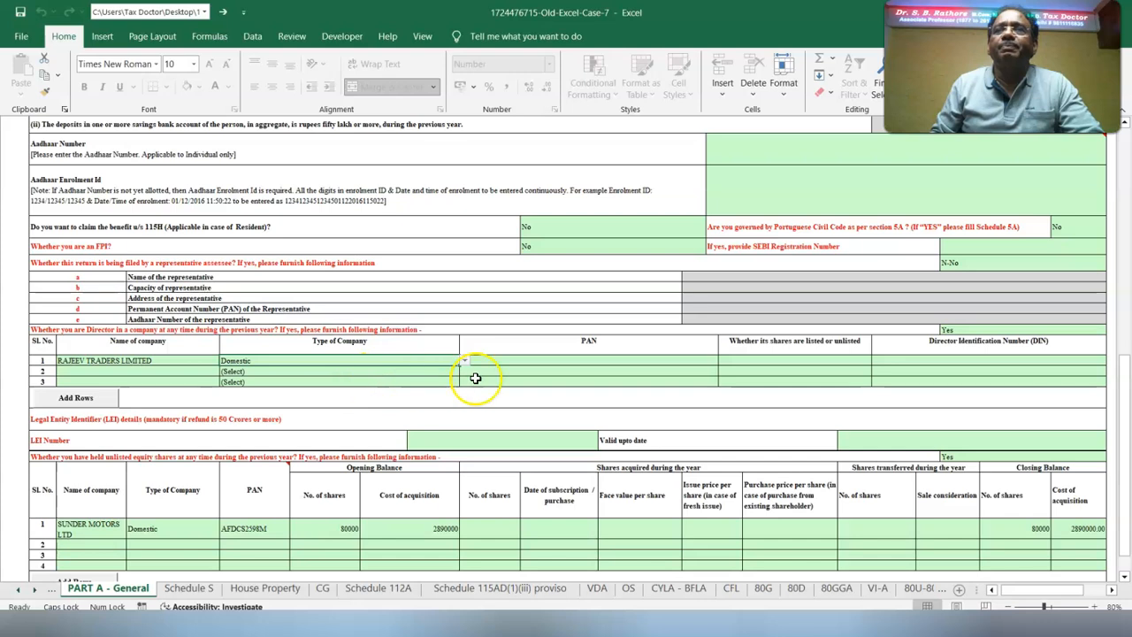
pyautogui.click(528, 358)
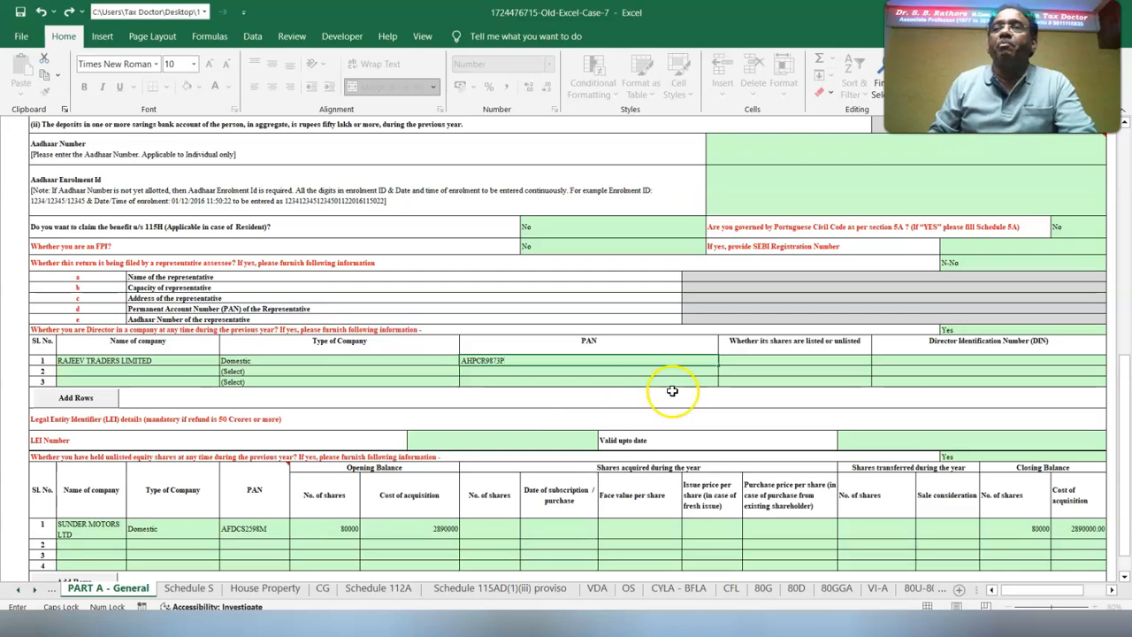
# Mark the shares of RAJEEV TRADERS LIMITED as Listed and enter the Director Identification Number
pyautogui.click(729, 365)
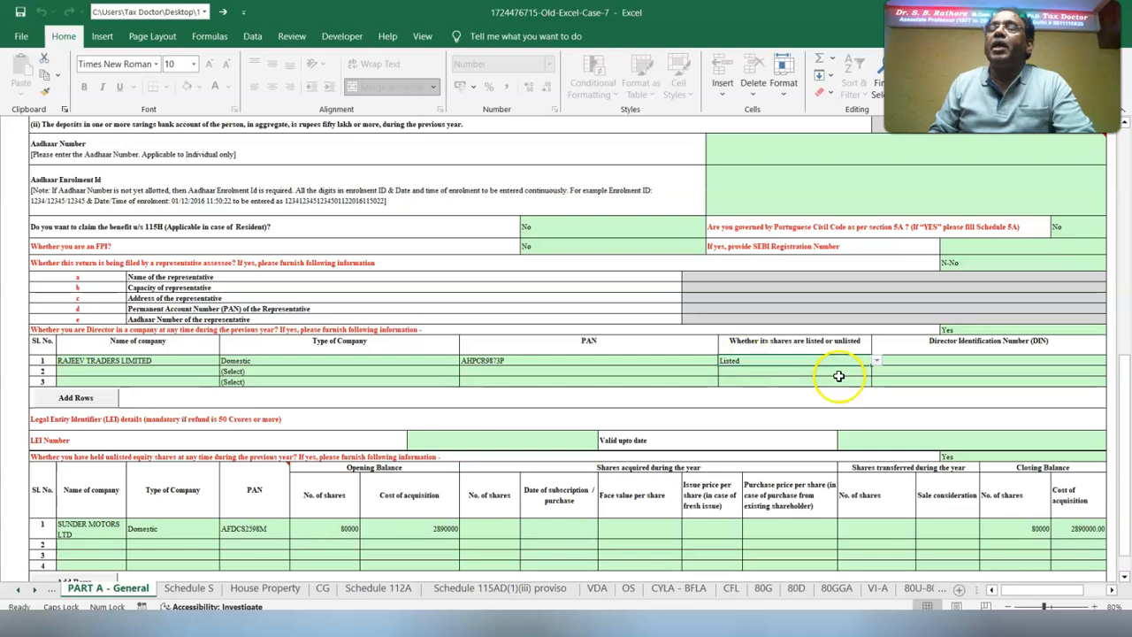
pyautogui.click(898, 363)
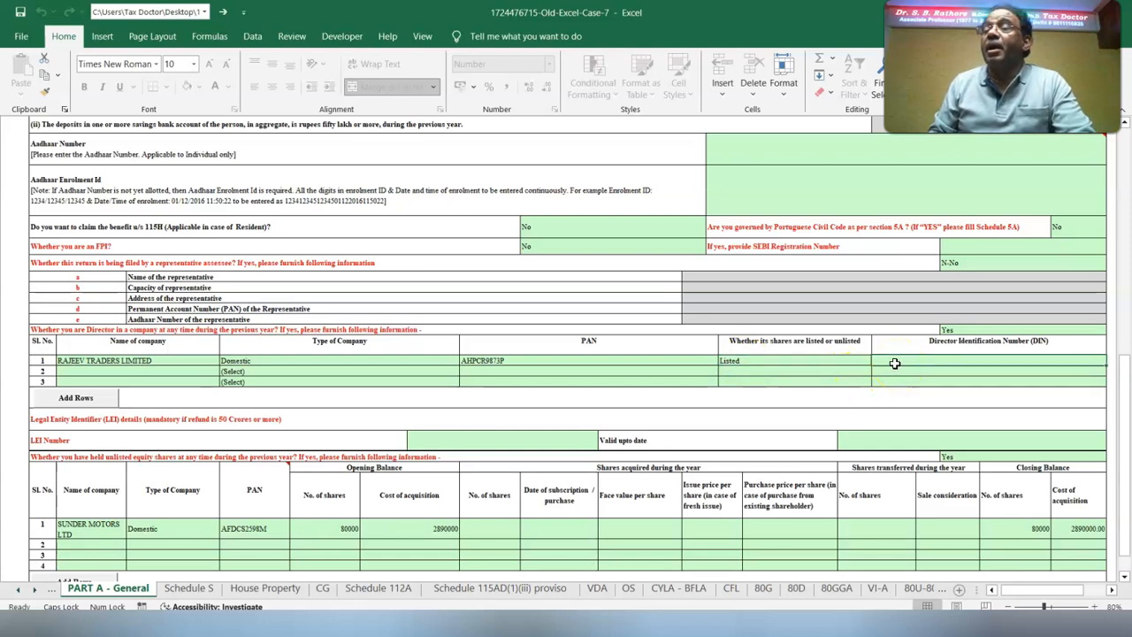
pyautogui.click(803, 478)
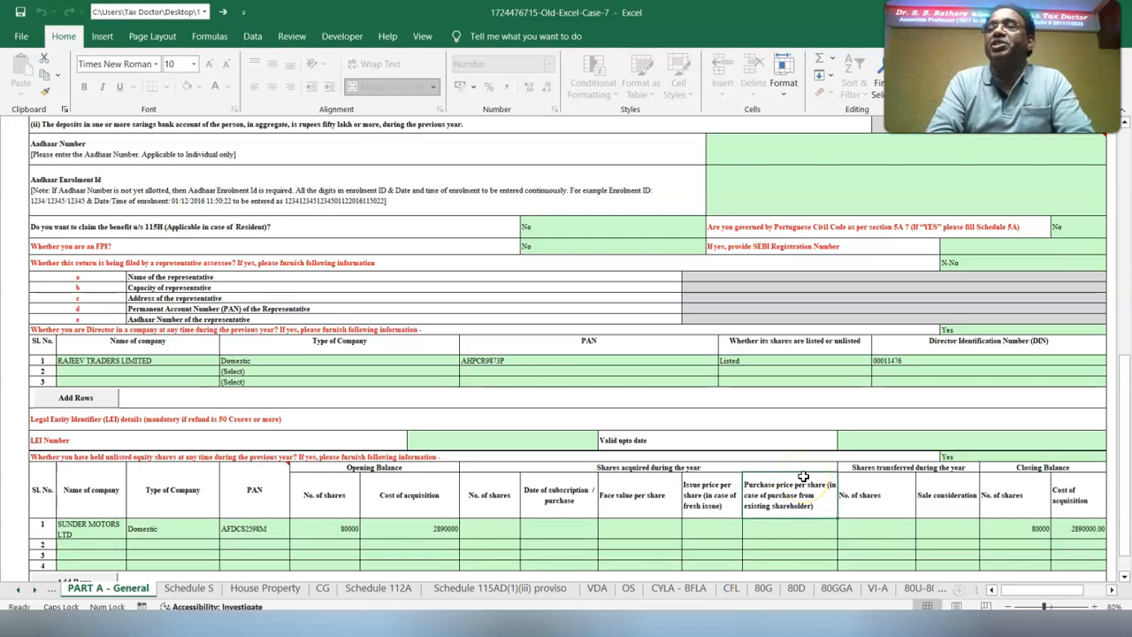
# Check the unlisted equity shares answer and the SUNDER MOTORS LTD entry in PART A - General, and validate the sheet
pyautogui.click(953, 458)
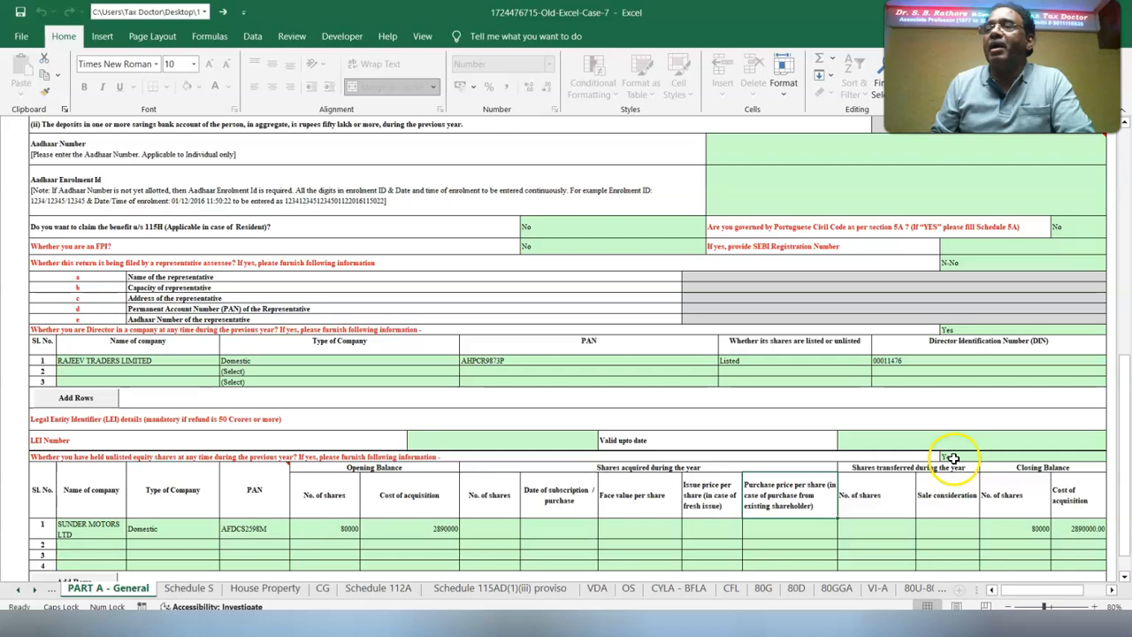
pyautogui.click(92, 526)
pyautogui.click(178, 532)
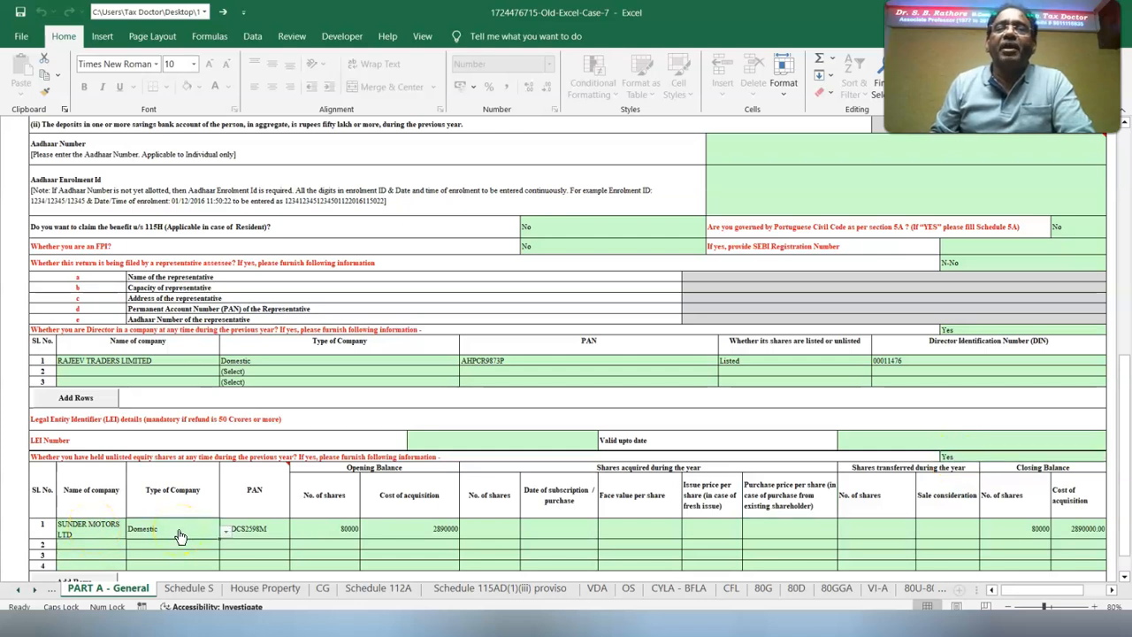
pyautogui.click(247, 529)
pyautogui.click(329, 529)
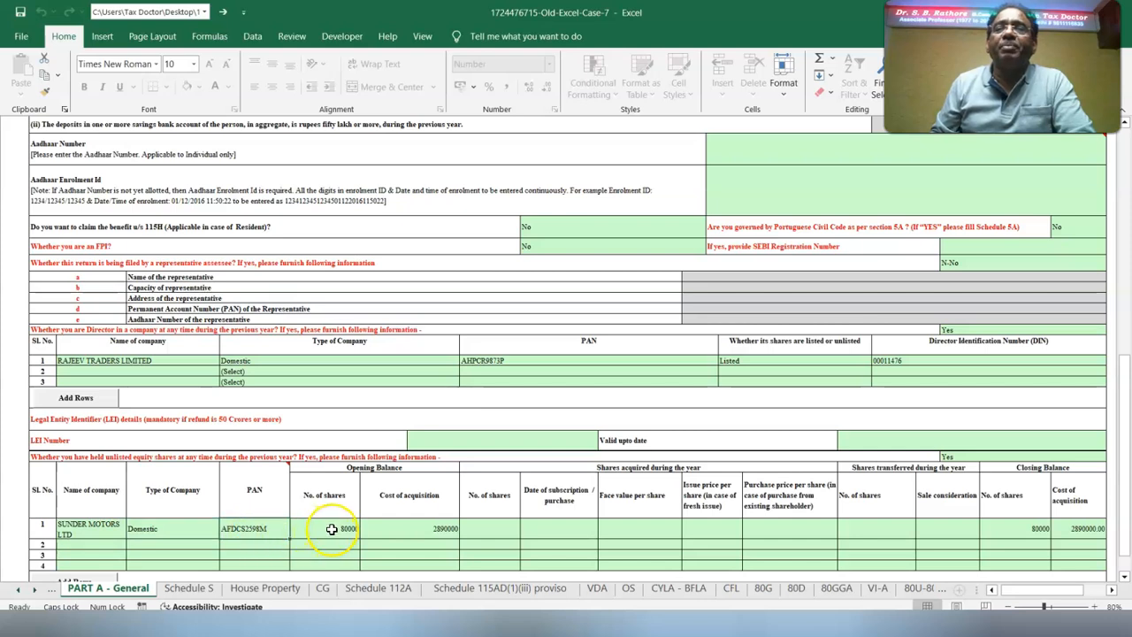
pyautogui.click(437, 529)
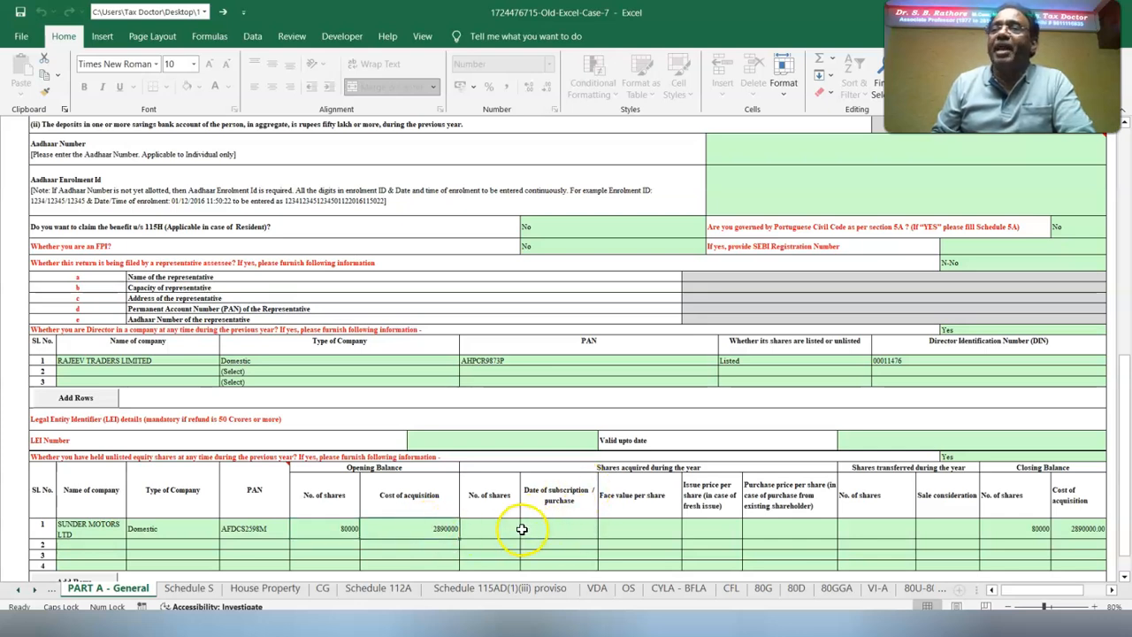
pyautogui.click(1024, 529)
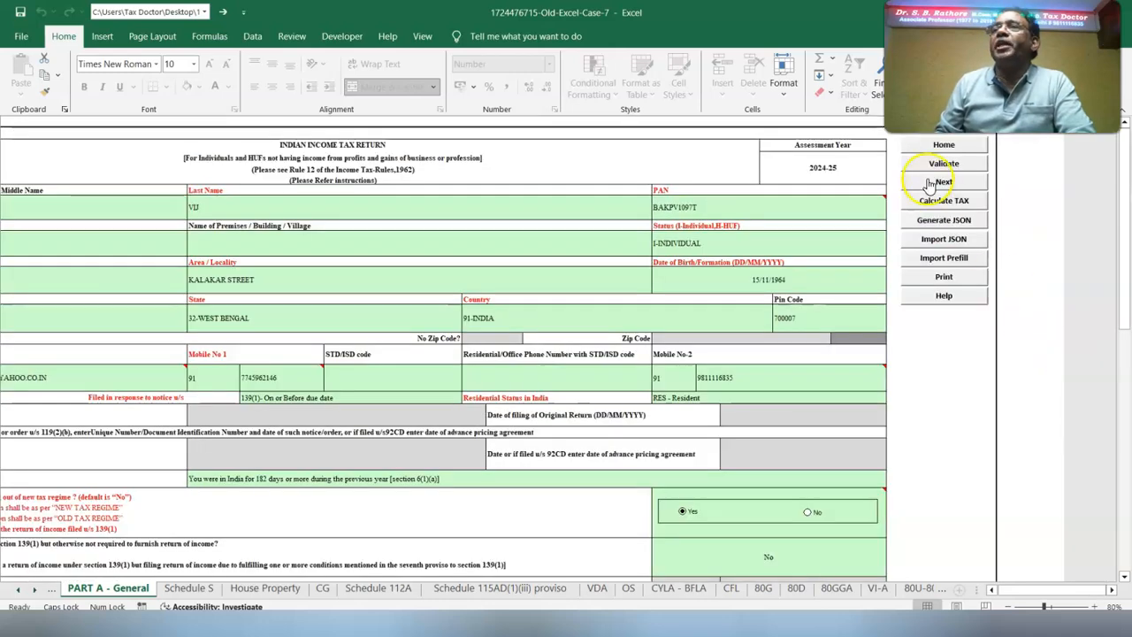
pyautogui.click(924, 163)
pyautogui.click(539, 343)
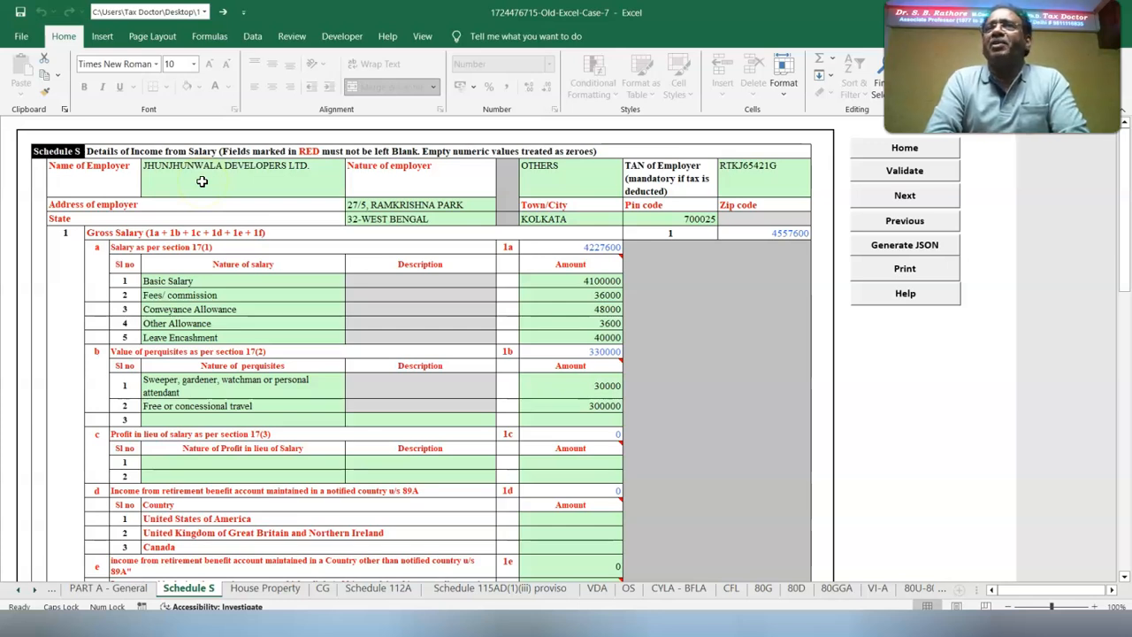
# Check the employer's TAN, town and state in Schedule S, and view the available state options
pyautogui.click(778, 180)
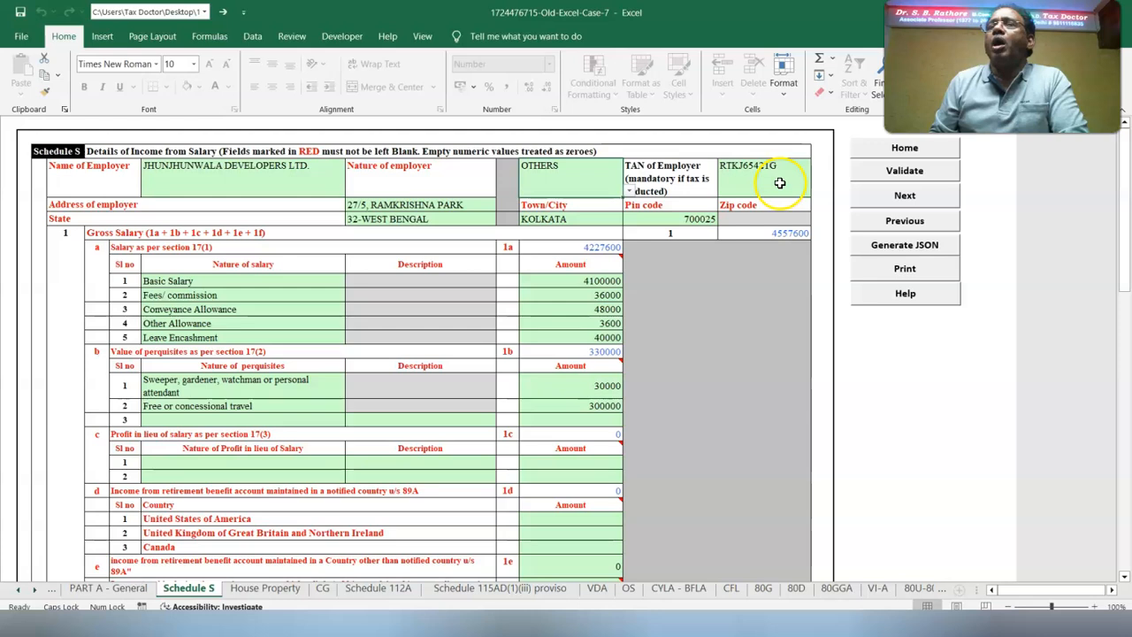
pyautogui.click(528, 222)
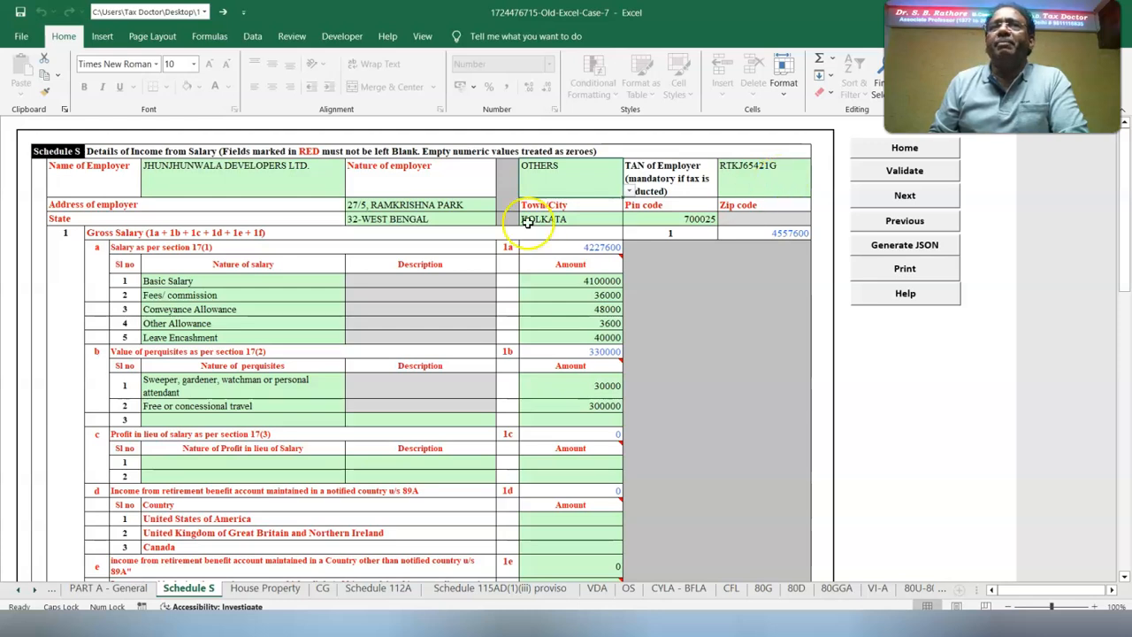
pyautogui.click(367, 224)
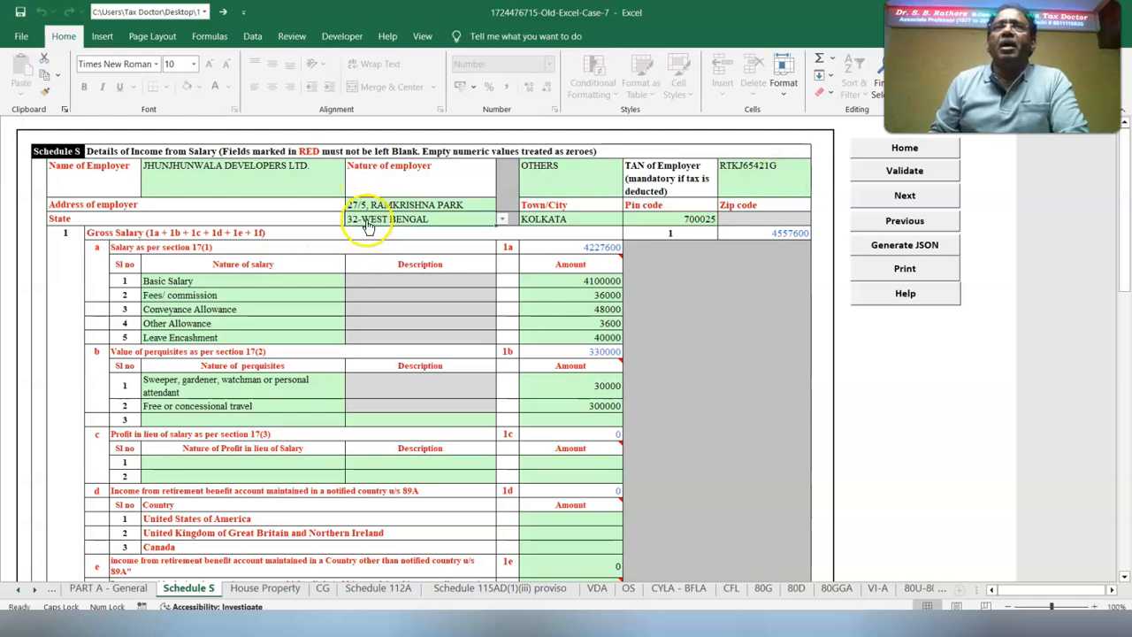
pyautogui.click(502, 218)
pyautogui.click(502, 218)
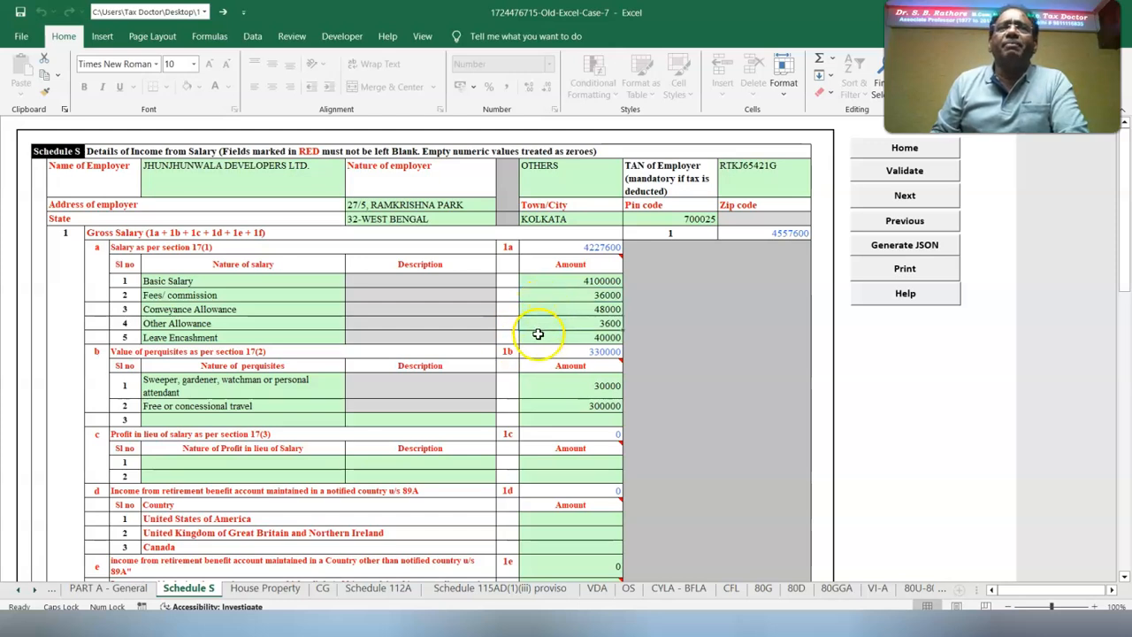
# Check the Leave Encashment amount in Schedule S and view the perquisite options for the first section 17(2) entry
pyautogui.click(531, 334)
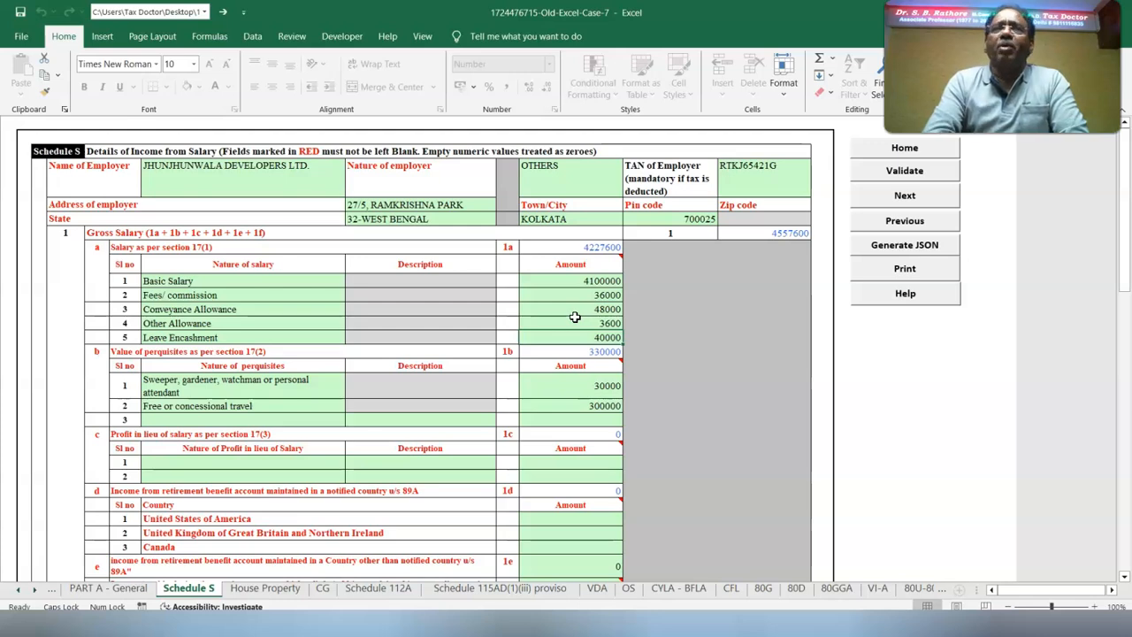
pyautogui.click(230, 388)
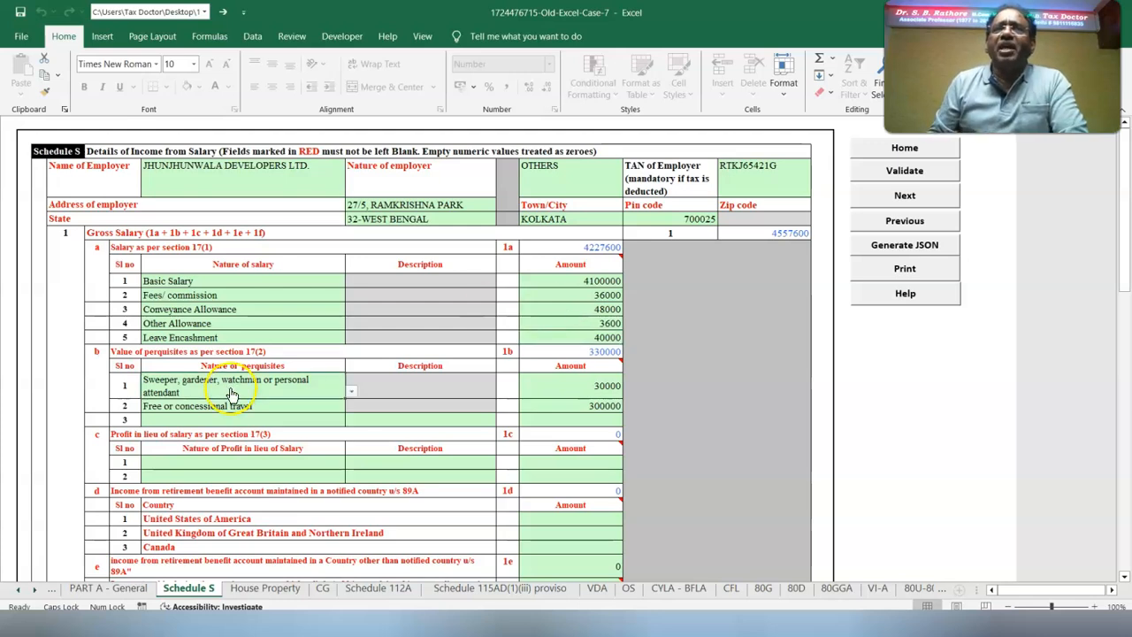
pyautogui.click(352, 394)
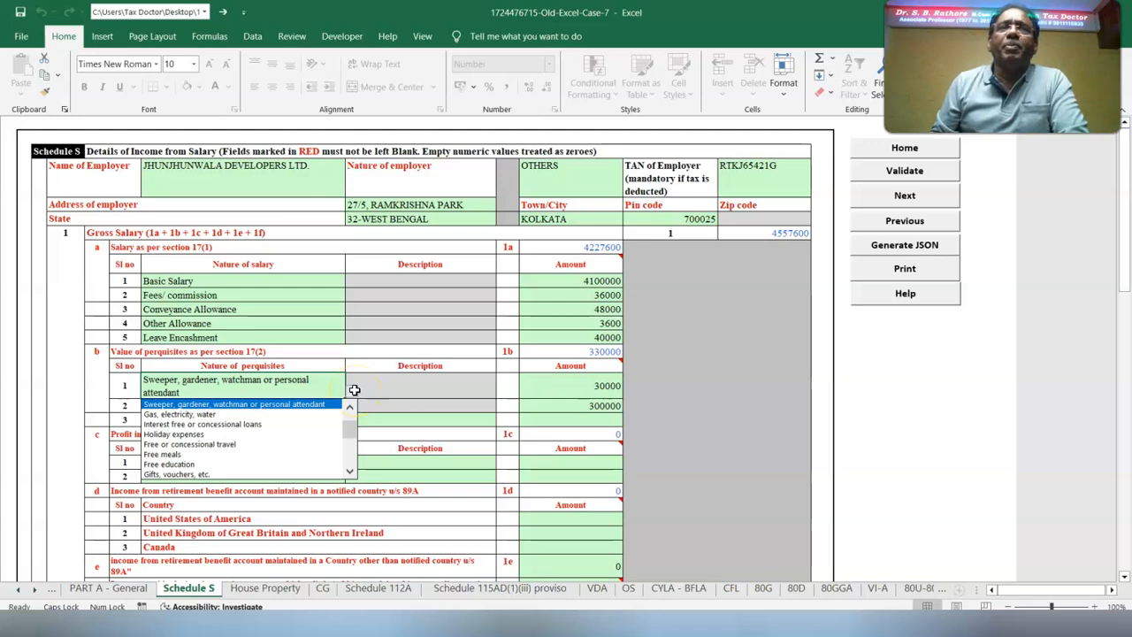
pyautogui.click(354, 389)
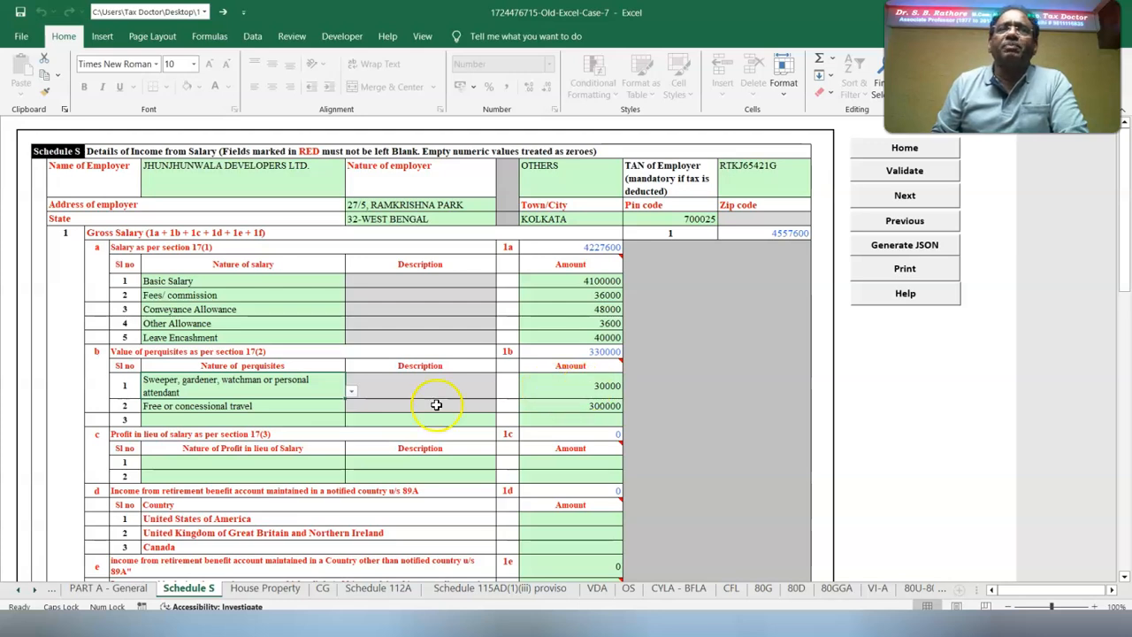
pyautogui.click(351, 391)
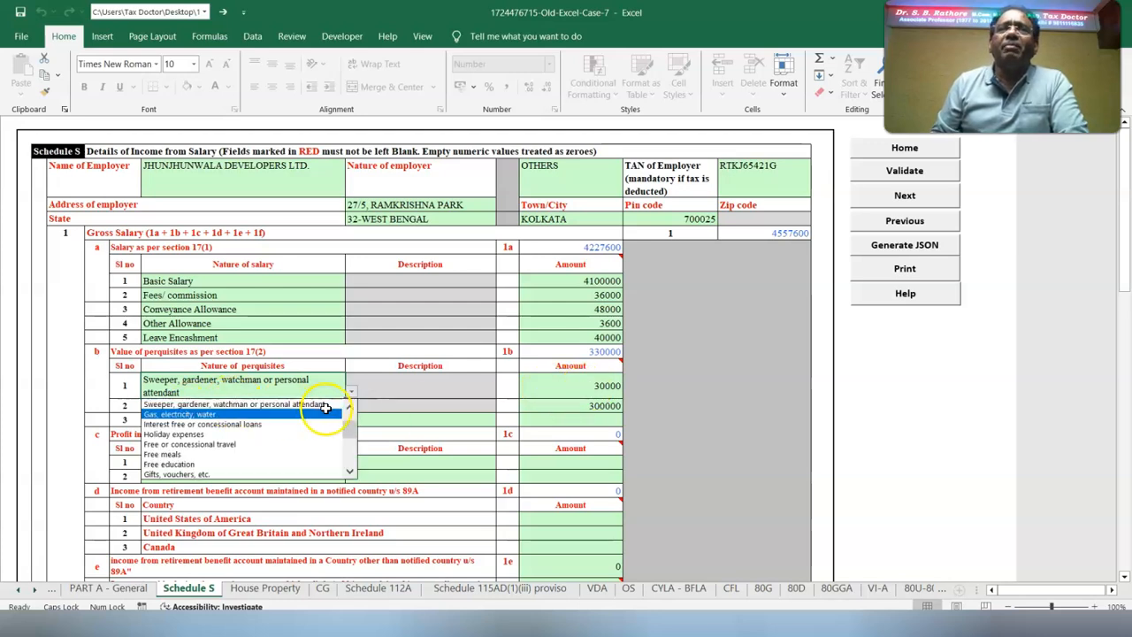
pyautogui.press('Escape')
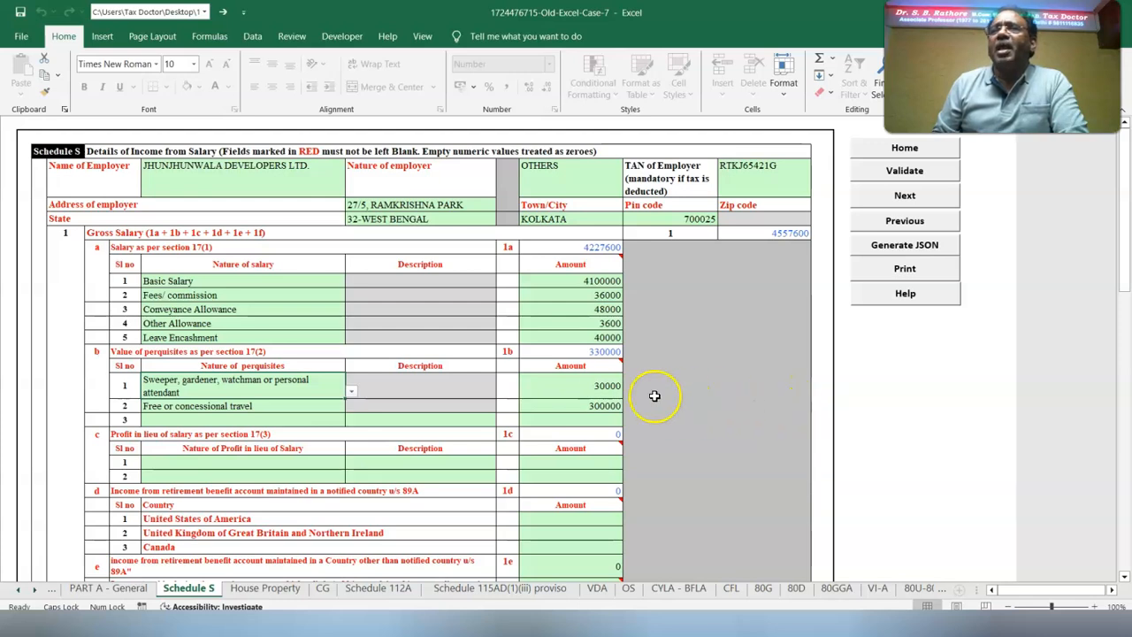
pyautogui.moveTo(547, 364)
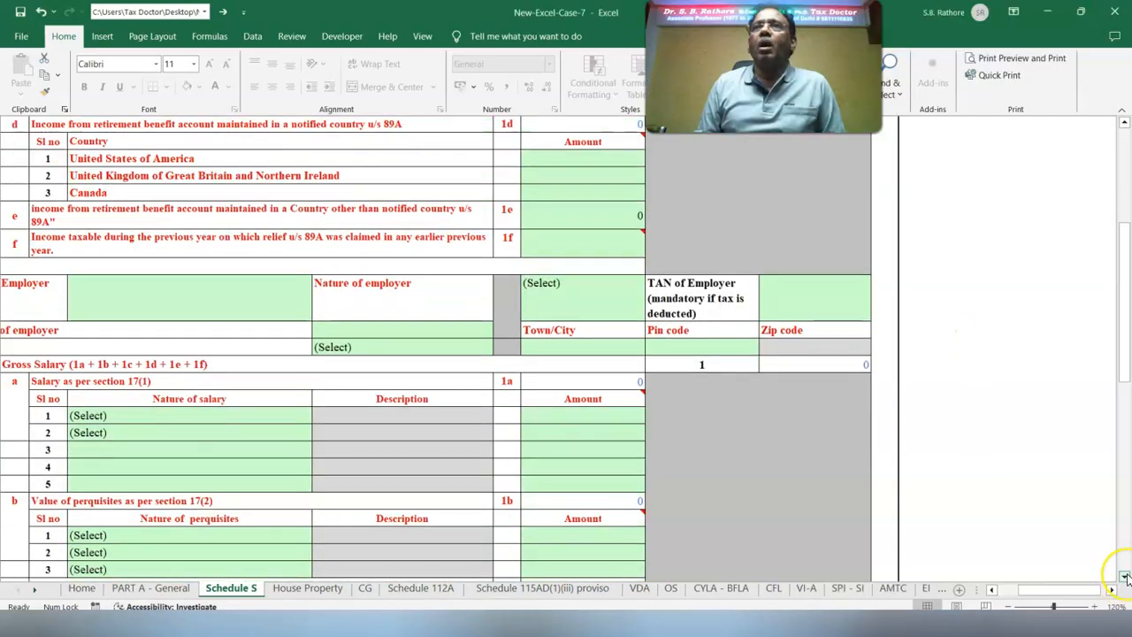
# Review the exempt allowance under section 10(14)(i) in Schedule S, including its counterpart in the New-Excel-Case-7 workbook
pyautogui.scroll(-5, 1125, 576)
pyautogui.scroll(-6, 1125, 576)
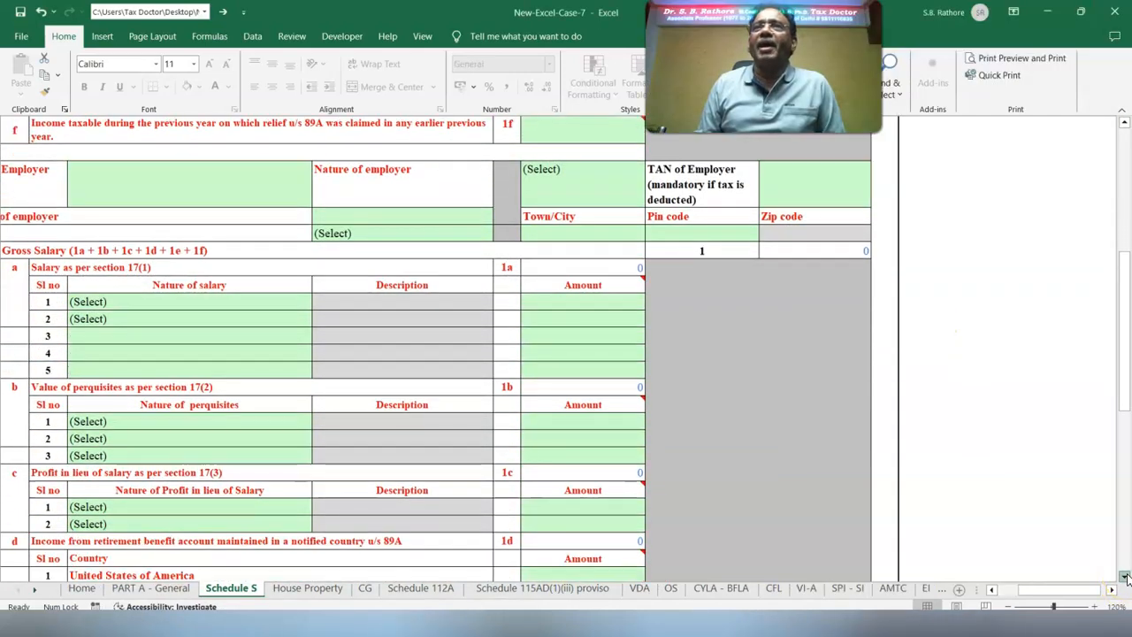
pyautogui.scroll(-1, 1125, 577)
pyautogui.click(95, 514)
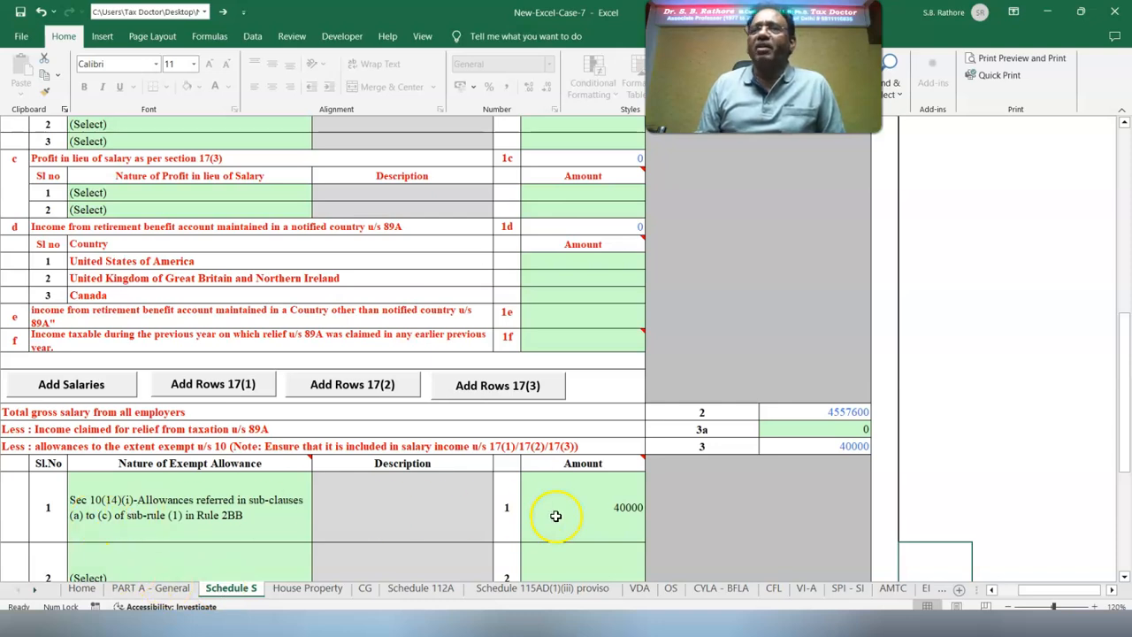
pyautogui.scroll(-5, 631, 462)
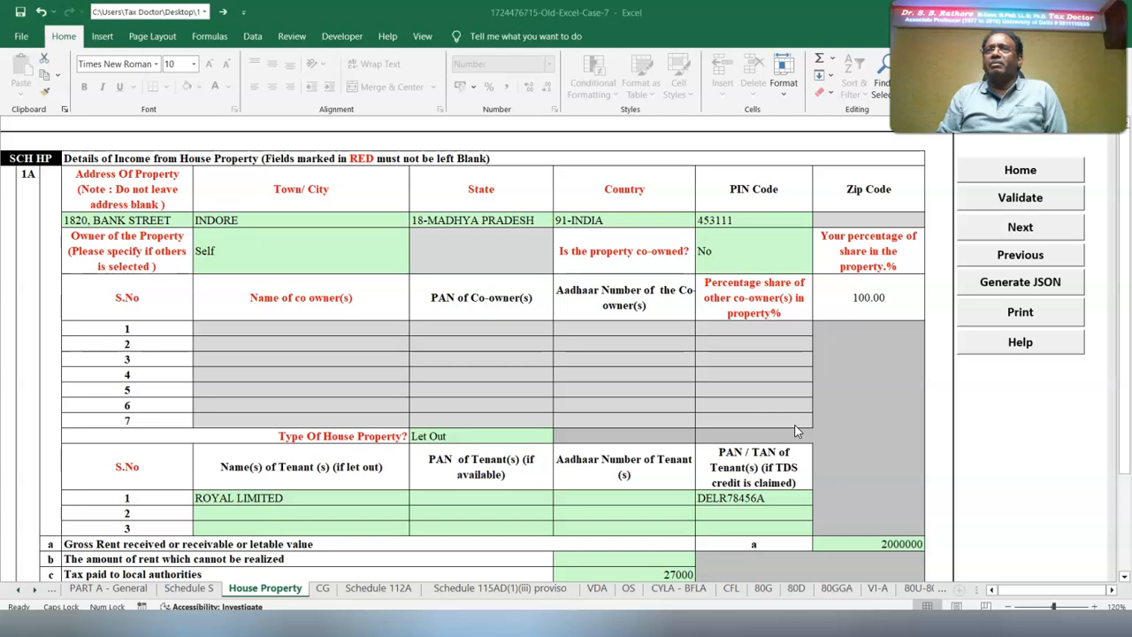
# Review the let-out Indore property and the self-occupied Kolkata property in the House Property schedule
pyautogui.click(802, 429)
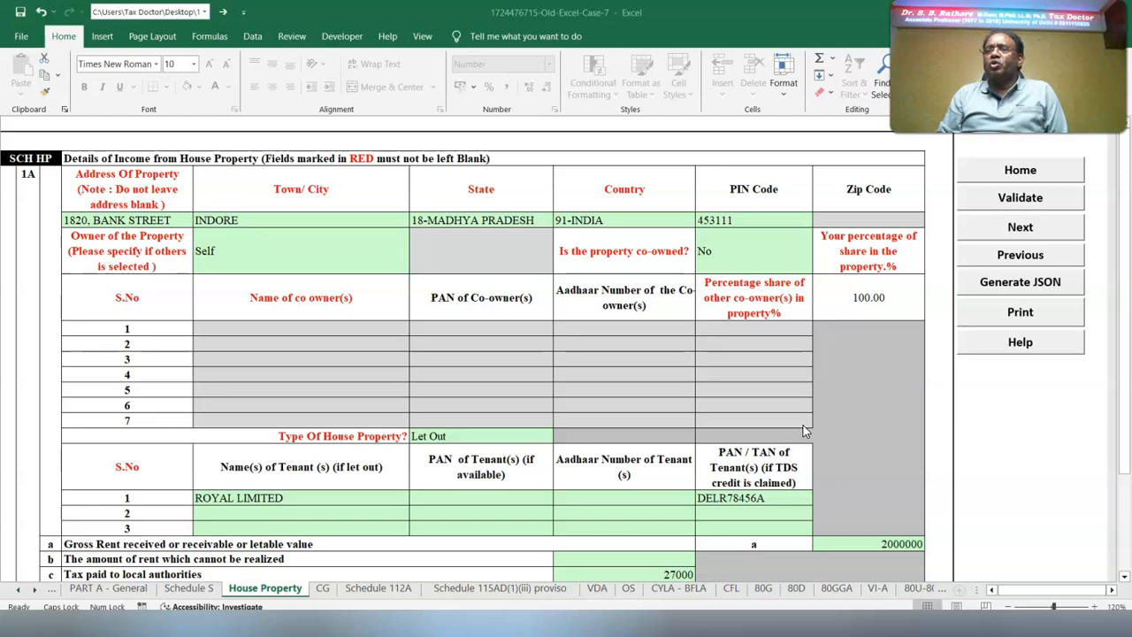
pyautogui.scroll(-2, 803, 430)
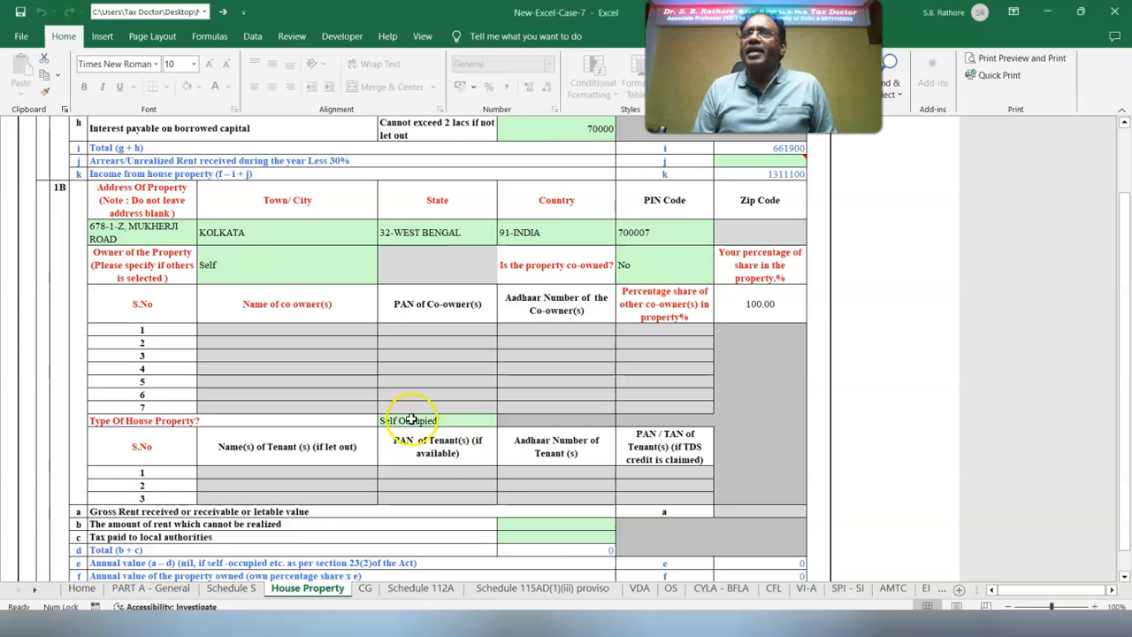
pyautogui.scroll(-3, 434, 419)
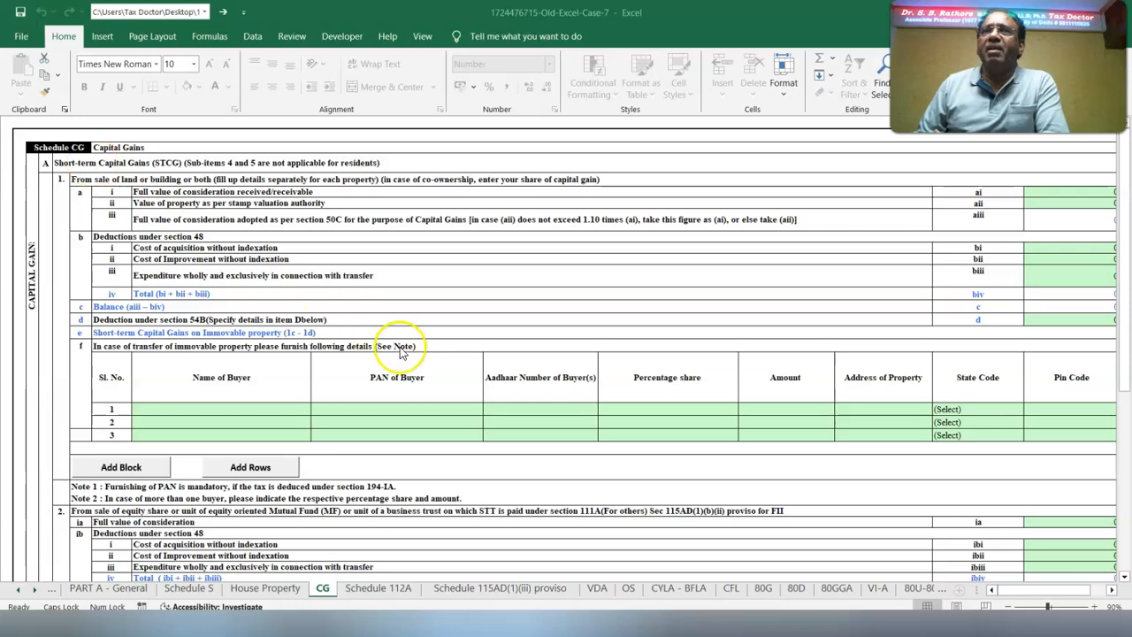
# Check the unutilized capital gain answers for short-term and long-term gains in Schedule CG, and validate the sheet
pyautogui.scroll(-10, 265, 380)
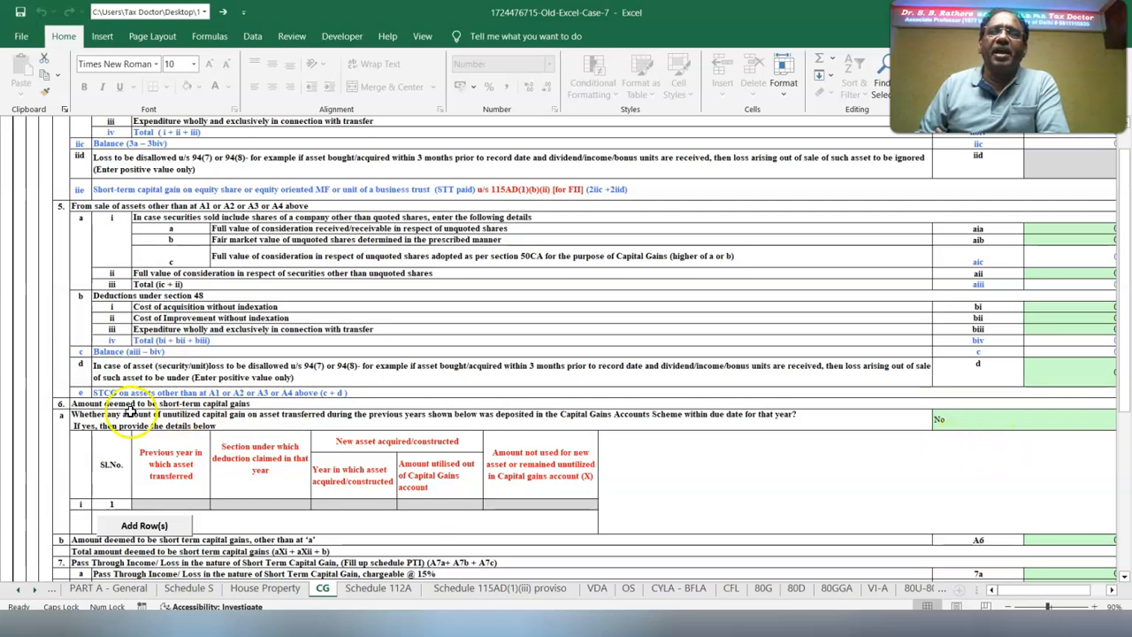
pyautogui.click(982, 426)
pyautogui.scroll(-10, 30, 286)
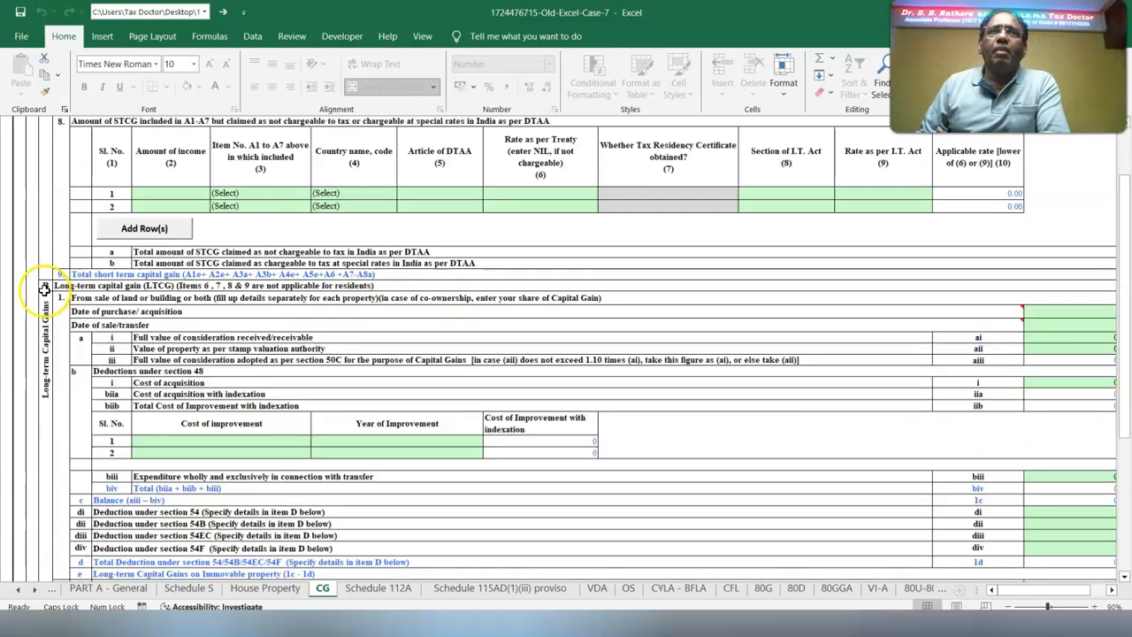
pyautogui.scroll(10, 6, 369)
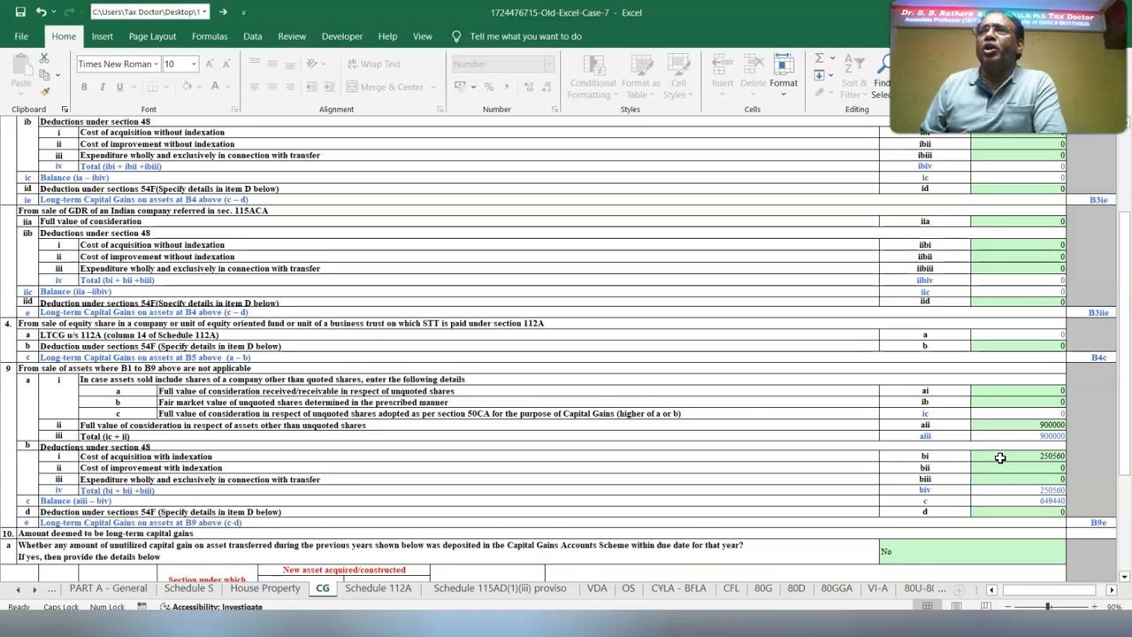
pyautogui.scroll(-4, 1000, 457)
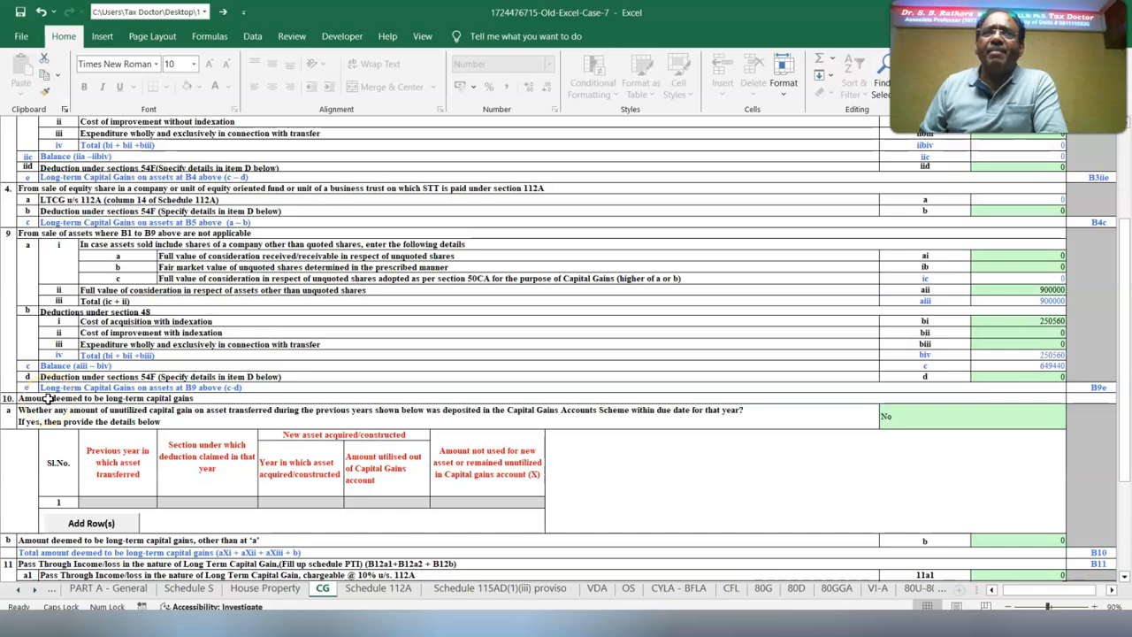
pyautogui.click(1006, 420)
pyautogui.click(1071, 421)
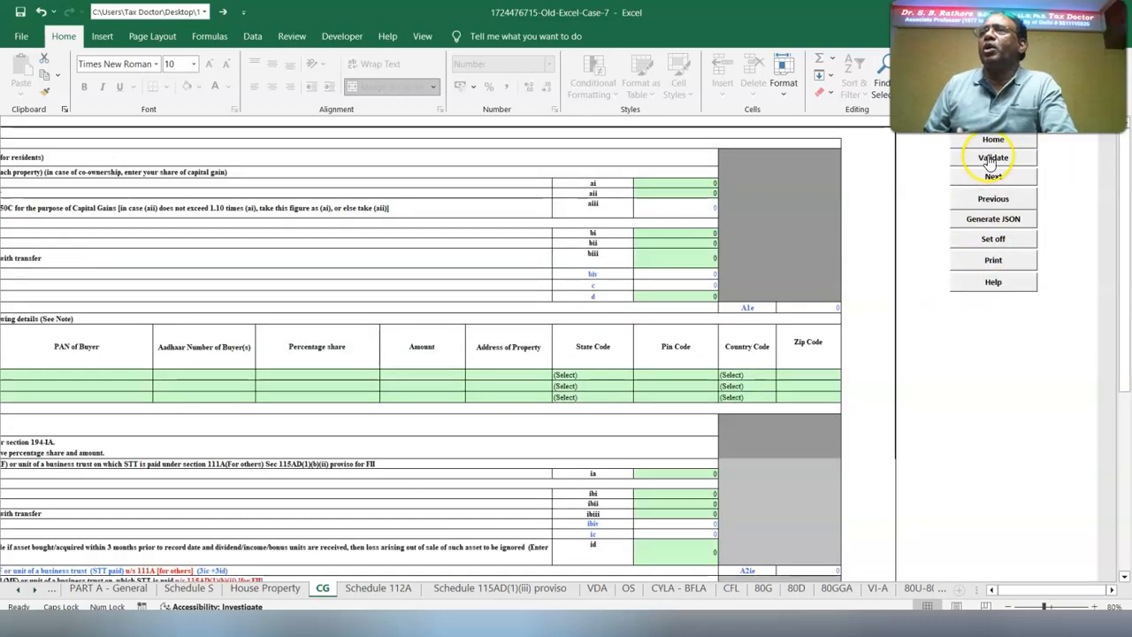
pyautogui.click(992, 158)
pyautogui.press('Return')
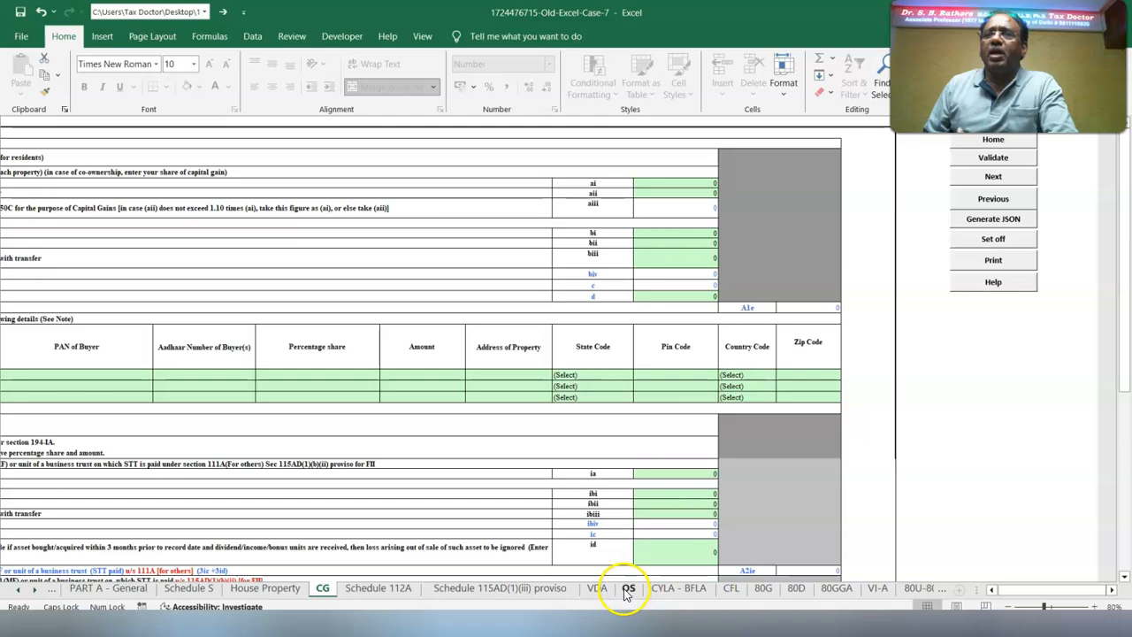
# Review the interest and section 56(2)(x) income entries in Schedule OS, and validate the OS and SPI - SI sheets
pyautogui.click(627, 588)
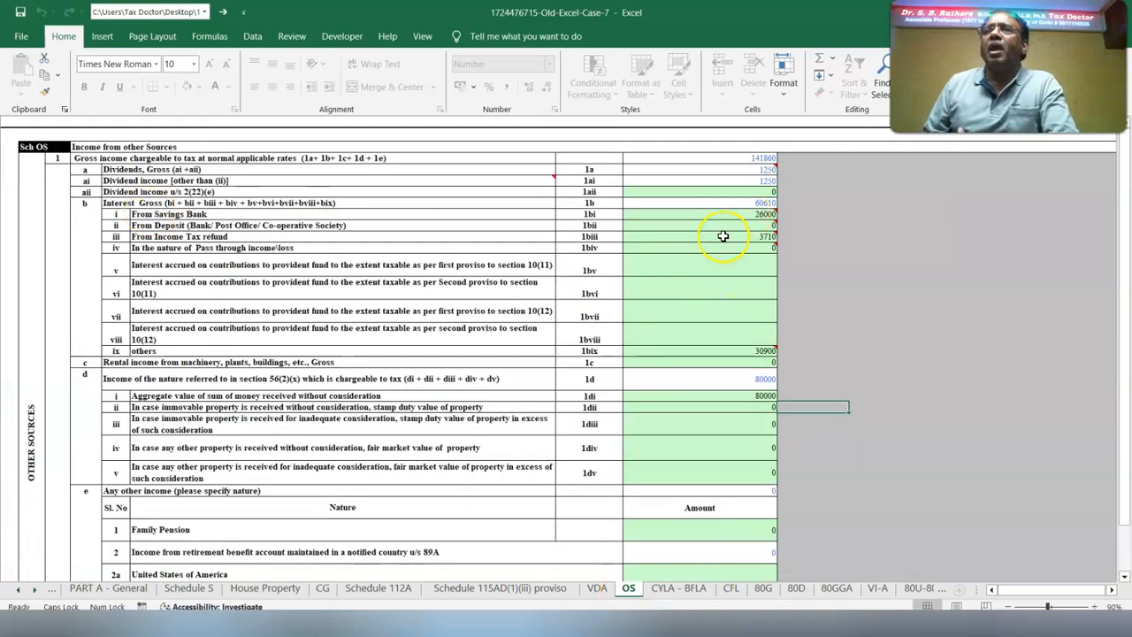
pyautogui.moveTo(723, 236)
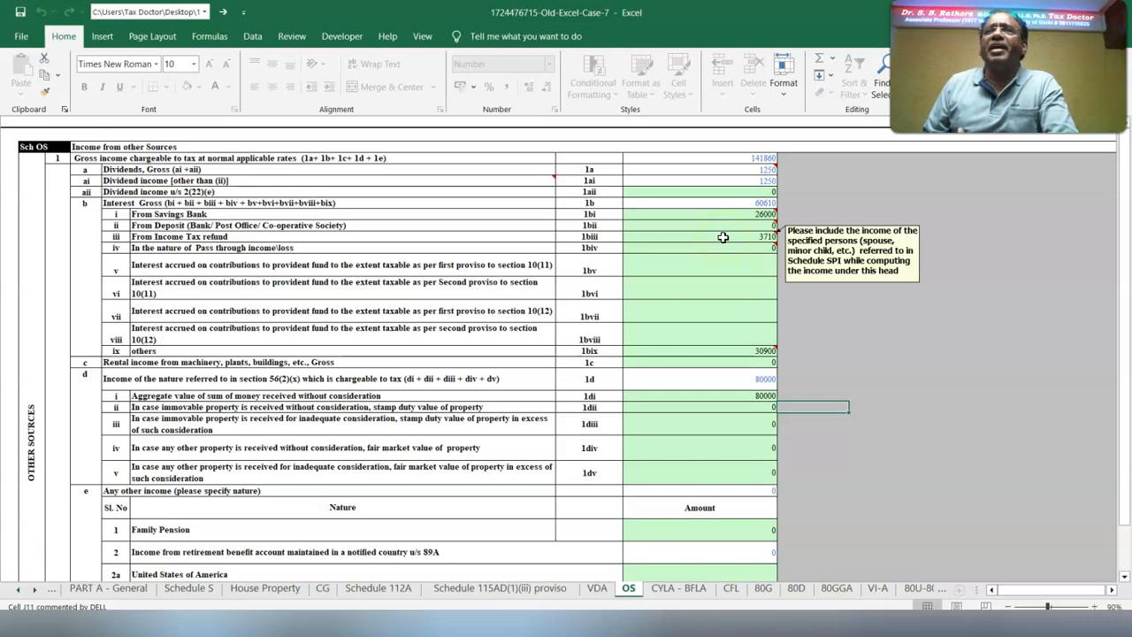
pyautogui.moveTo(740, 352)
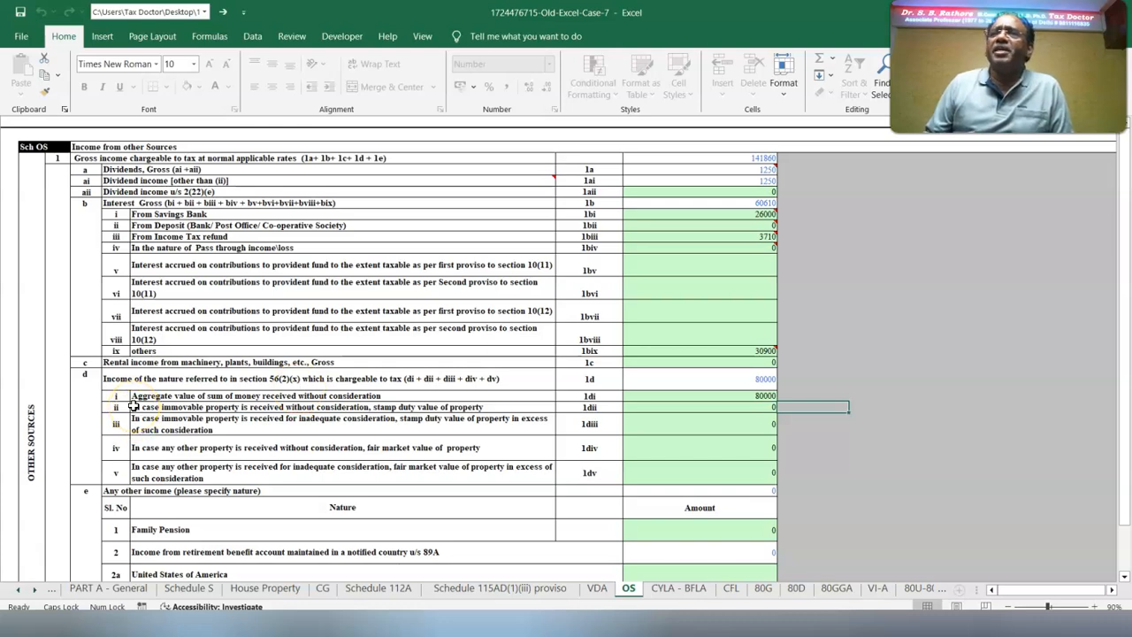
pyautogui.scroll(-10, 133, 404)
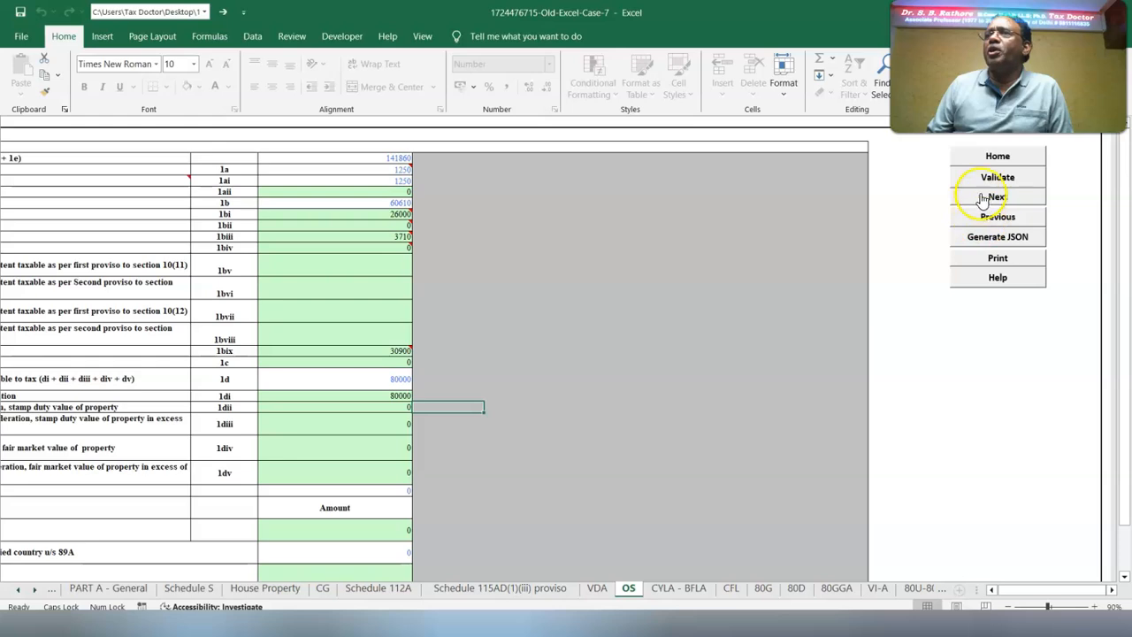
pyautogui.click(995, 177)
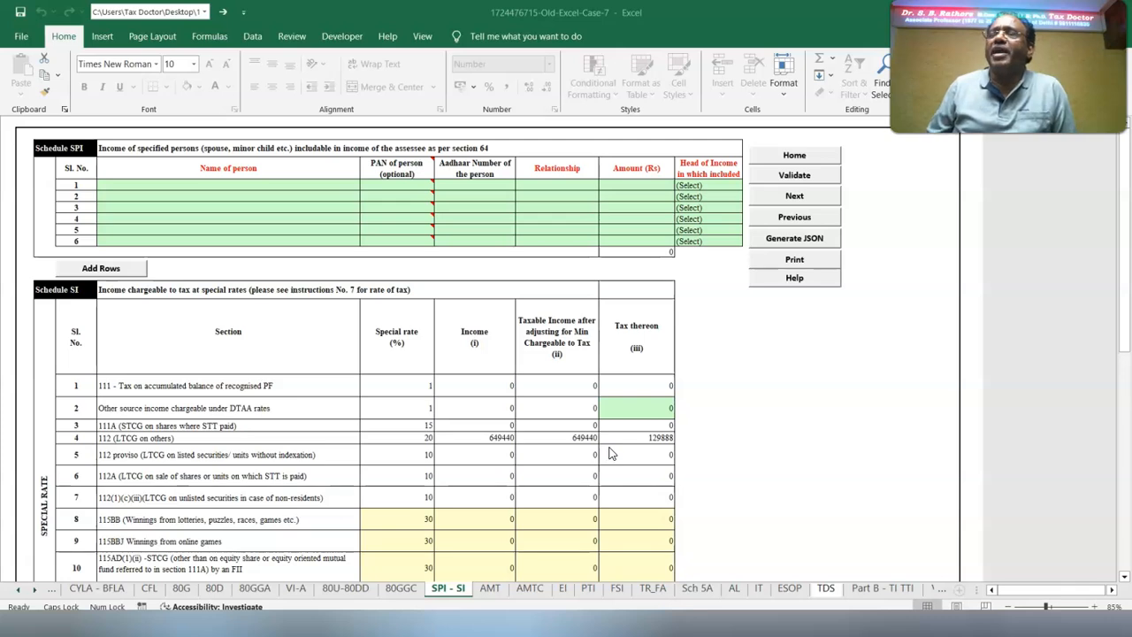
pyautogui.click(806, 177)
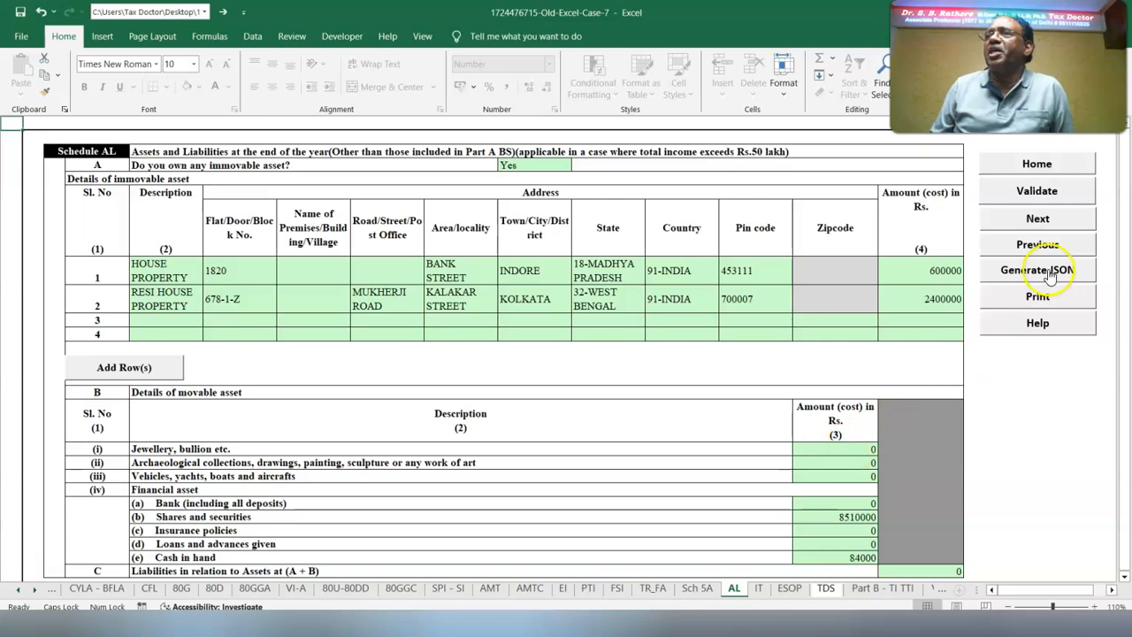
# Validate Schedule AL, and review and validate the advance and self-assessment tax payments in Schedule IT
pyautogui.click(1019, 193)
pyautogui.press('Return')
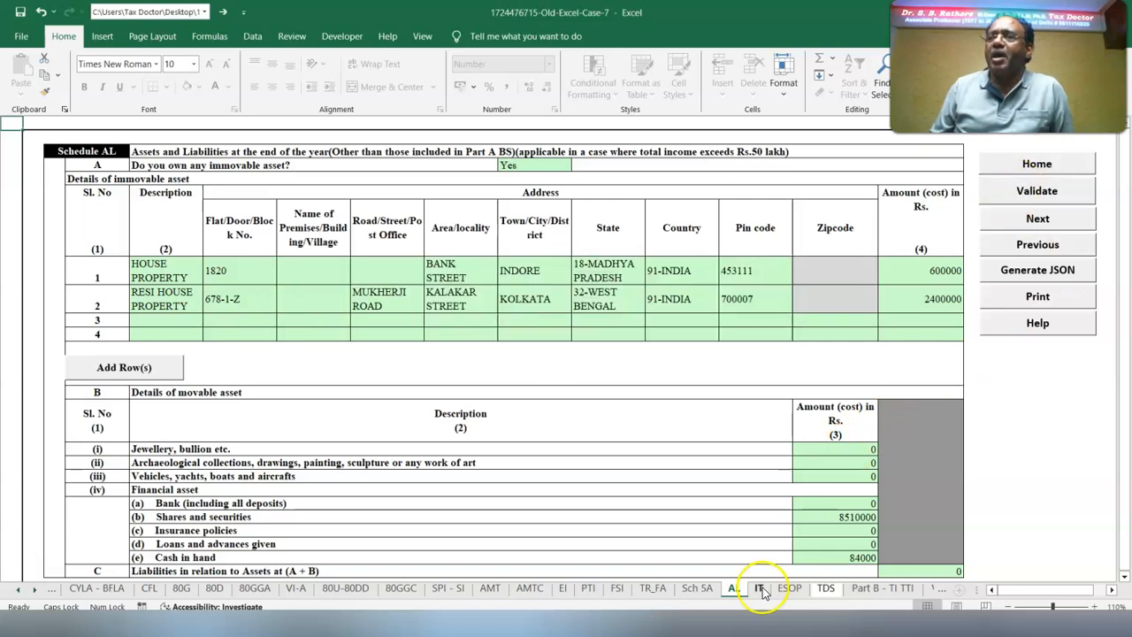
pyautogui.click(758, 588)
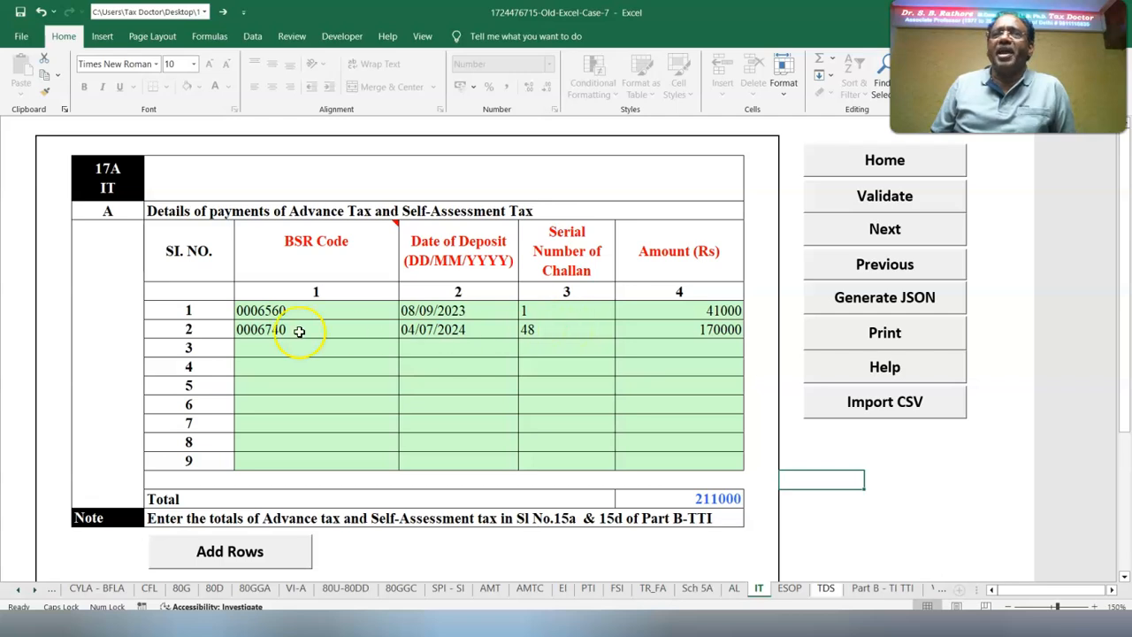
pyautogui.click(861, 195)
pyautogui.press('Return')
# Review the salary TDS and the TDS 2 entry offered under Income from House Property, and validate the TDS schedule
pyautogui.click(828, 588)
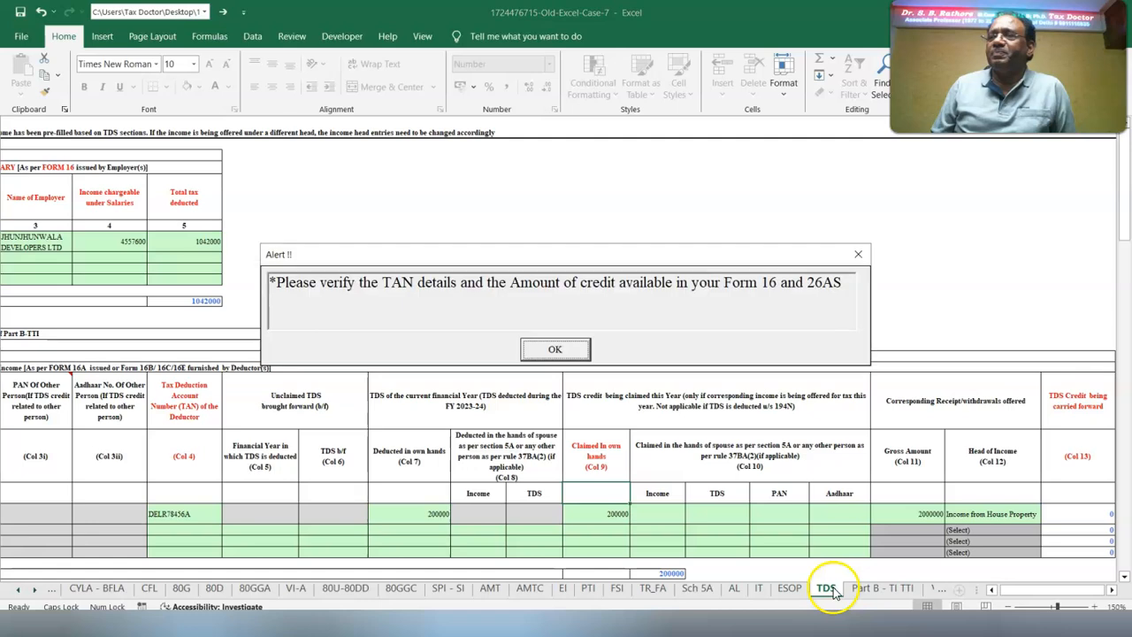
pyautogui.click(556, 351)
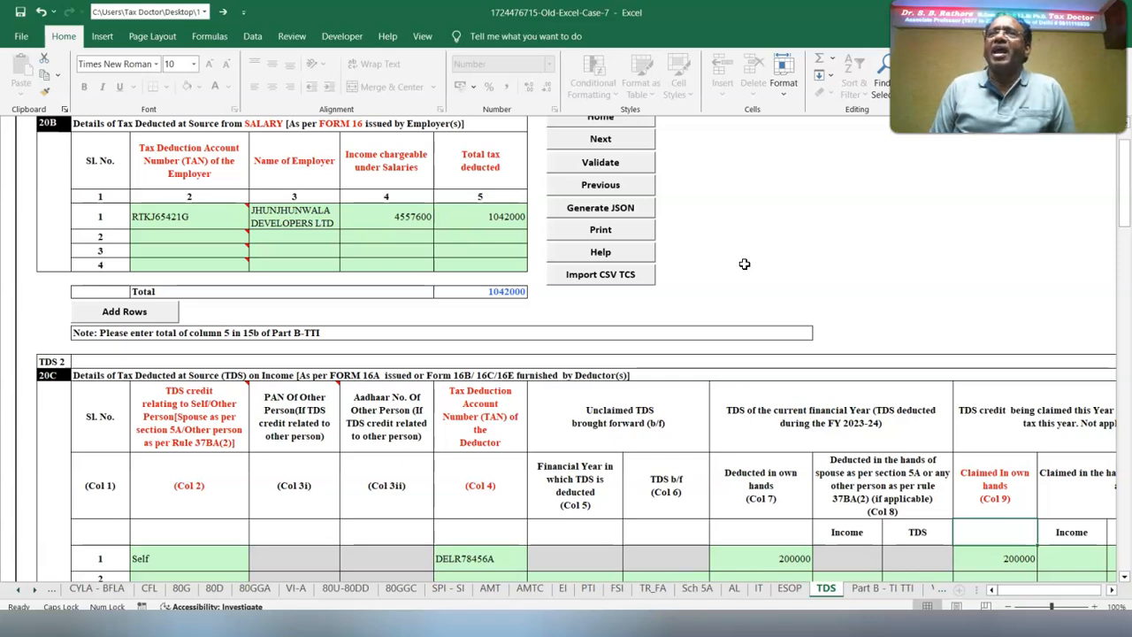
pyautogui.scroll(-1, 690, 310)
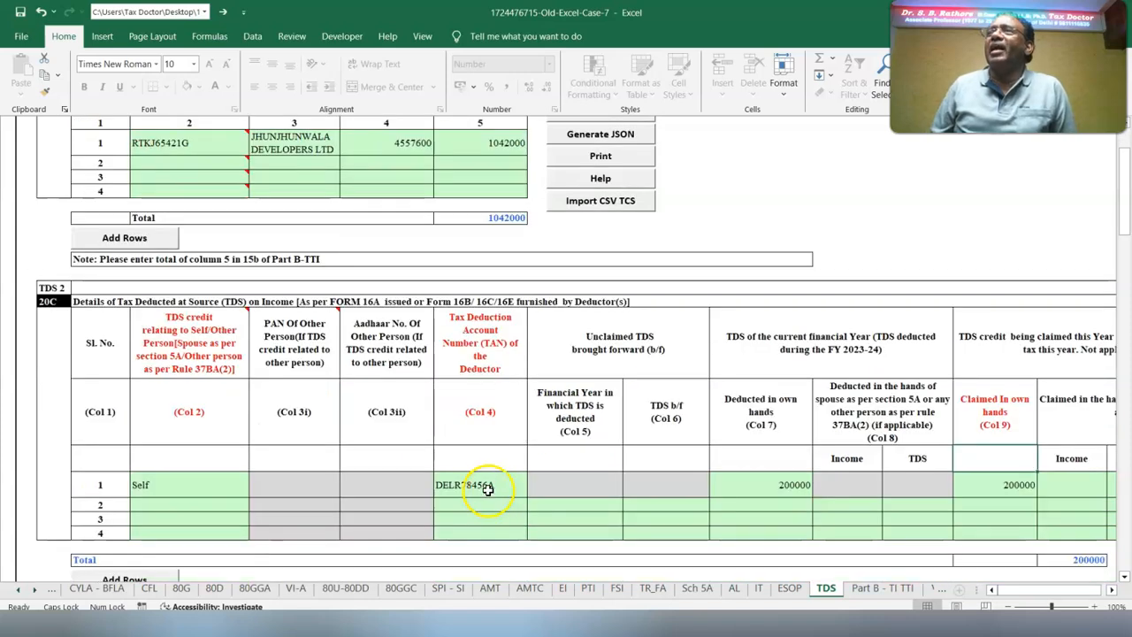
pyautogui.click(155, 485)
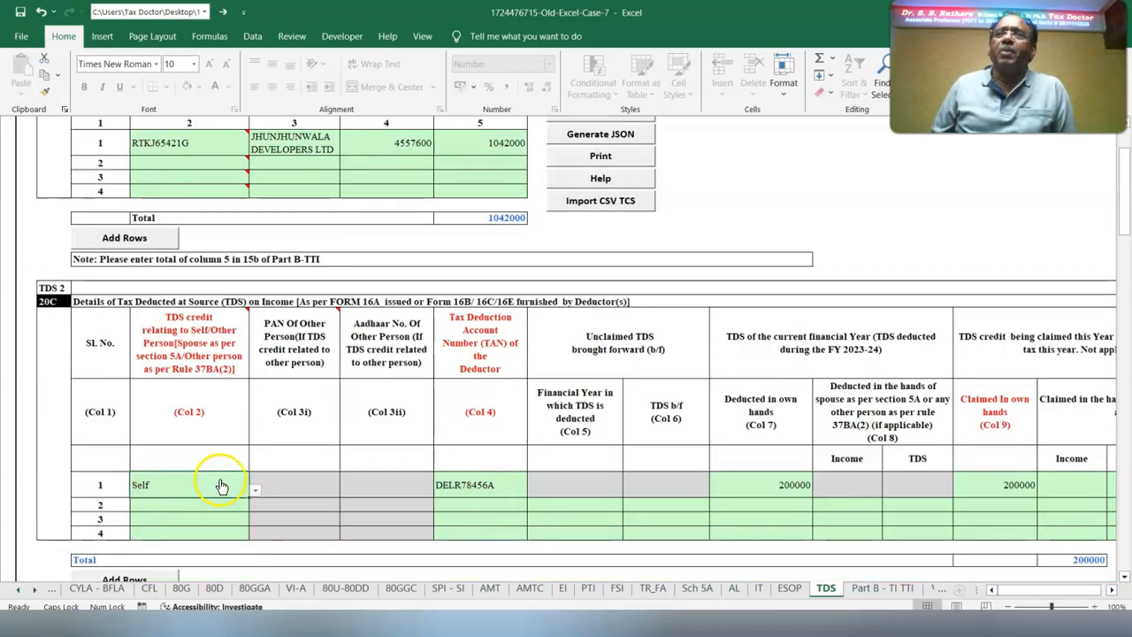
pyautogui.click(461, 491)
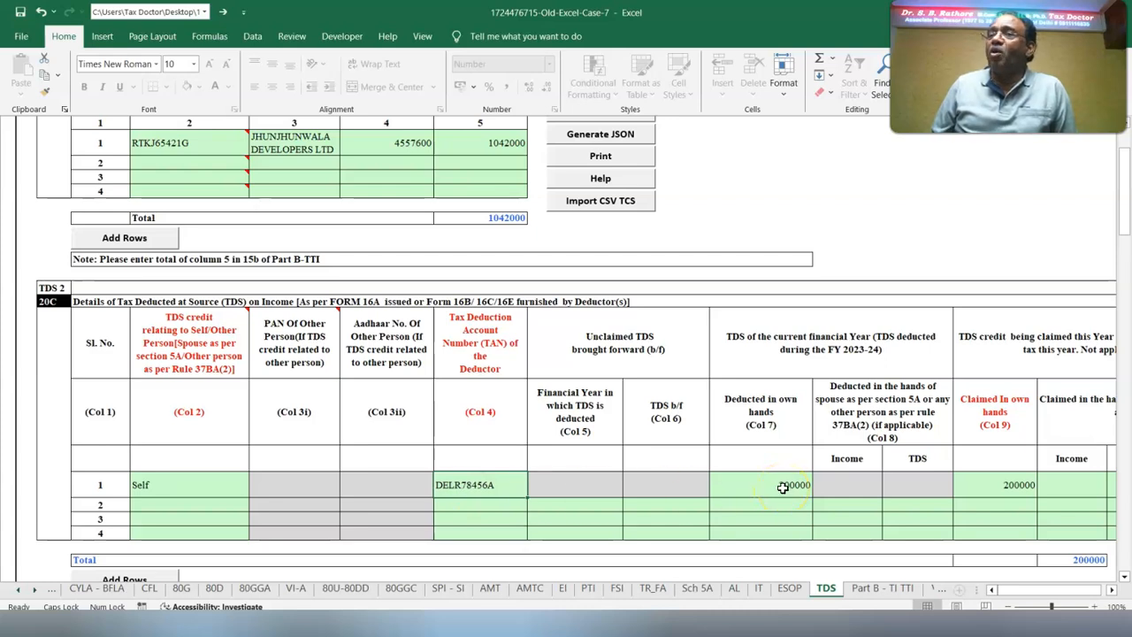
pyautogui.click(1006, 499)
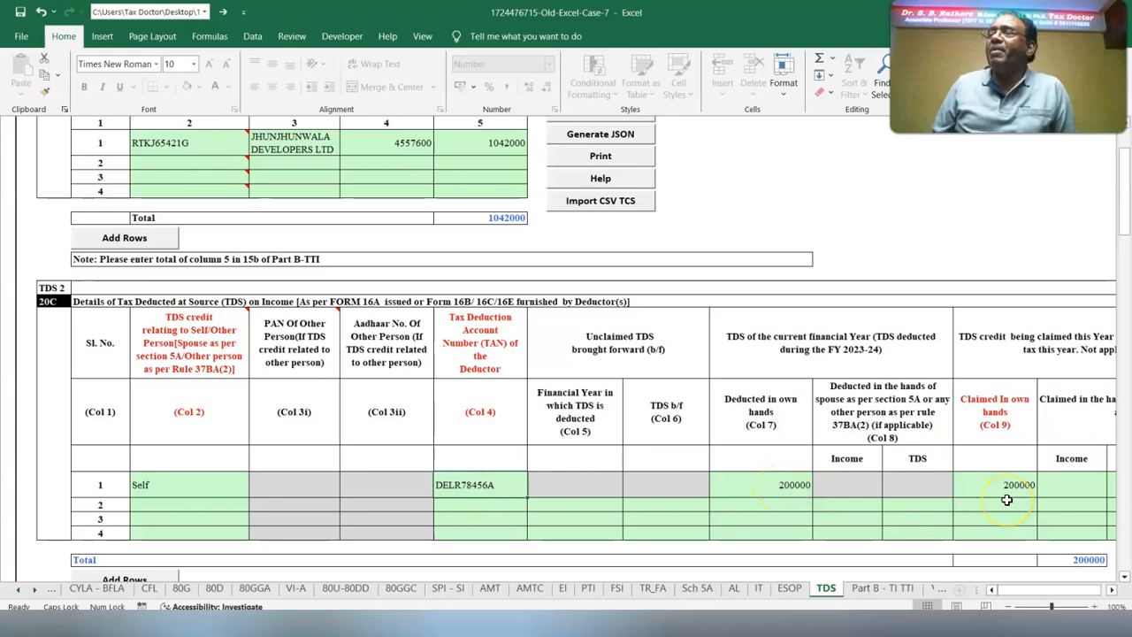
pyautogui.click(1112, 589)
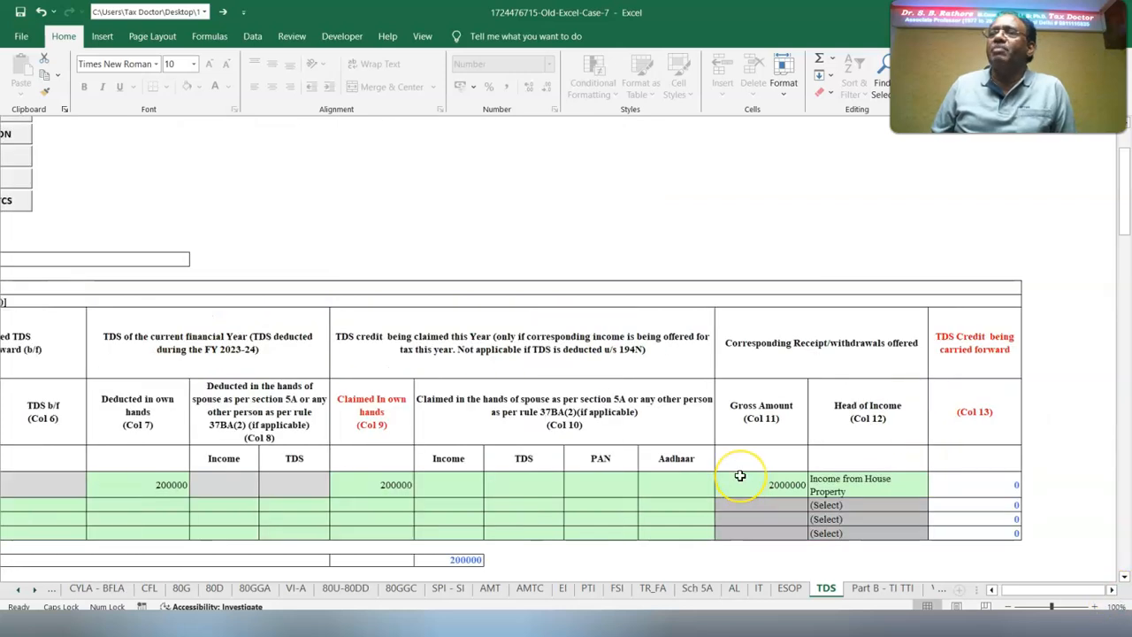
pyautogui.click(853, 490)
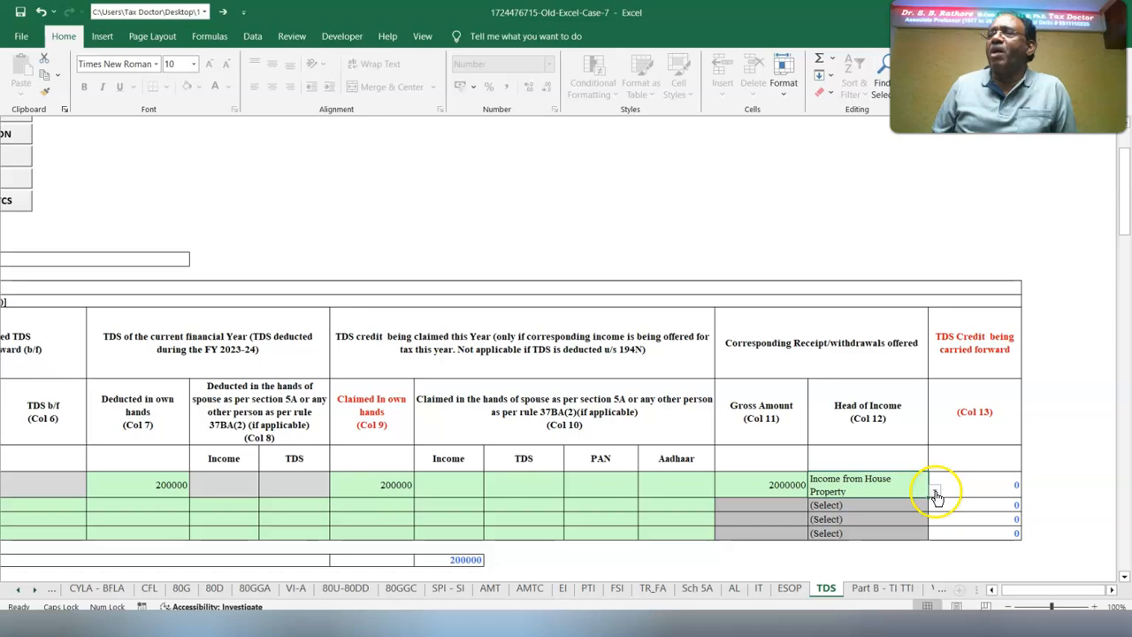
pyautogui.scroll(3, 929, 493)
pyautogui.hscroll(-5, 629, 342)
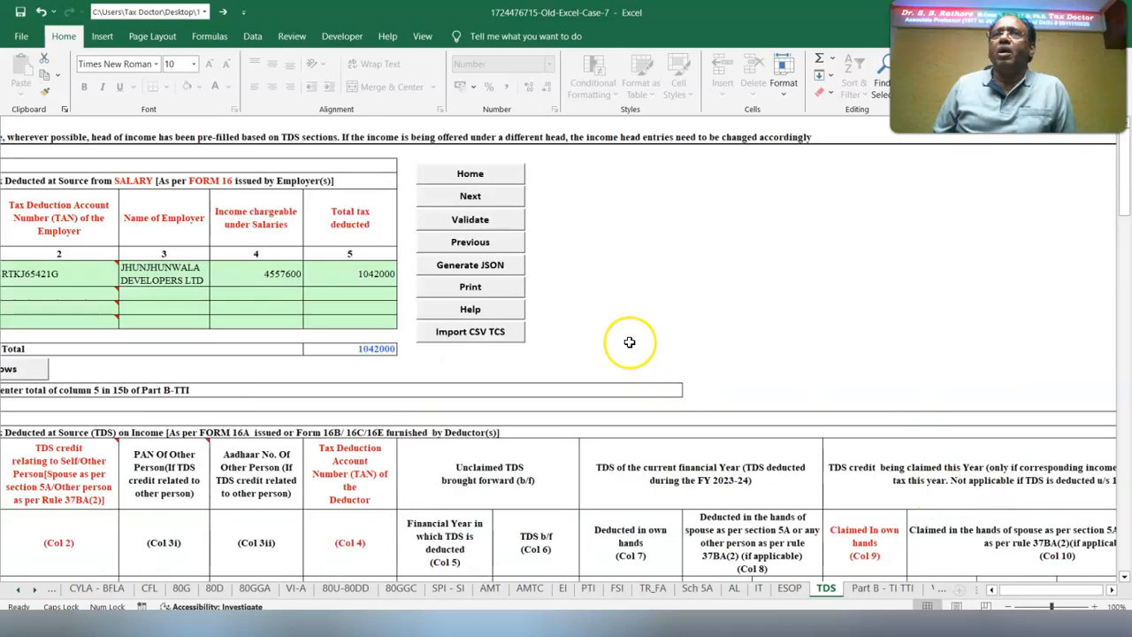
pyautogui.click(482, 221)
pyautogui.press('Return')
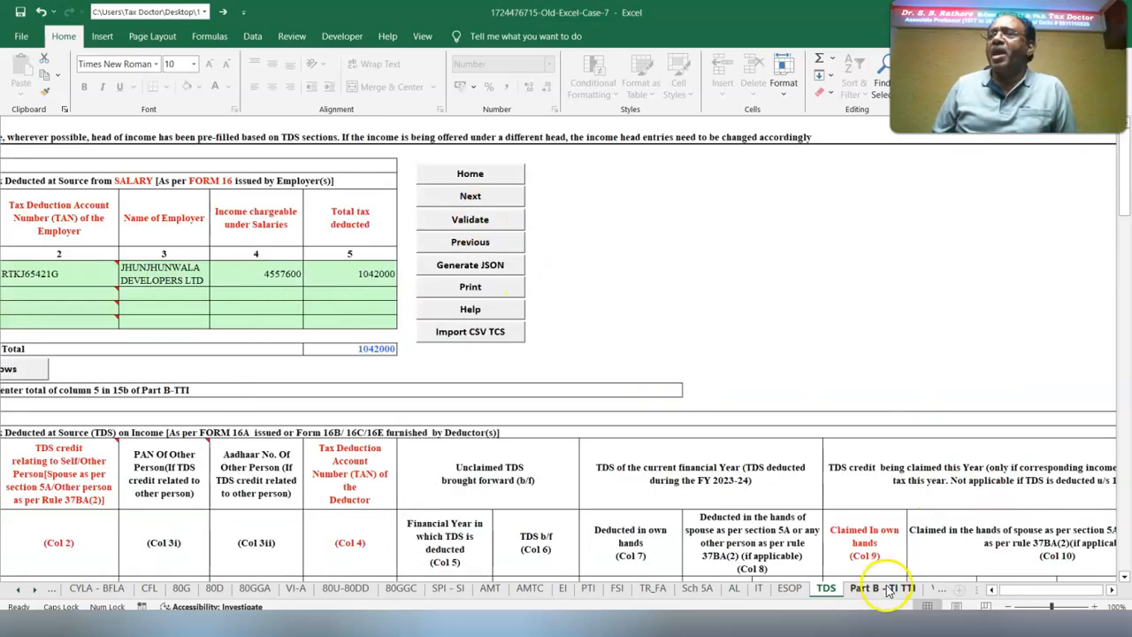
# Review both savings bank accounts and the foreign asset answer in Part B - TI TTI
pyautogui.click(890, 588)
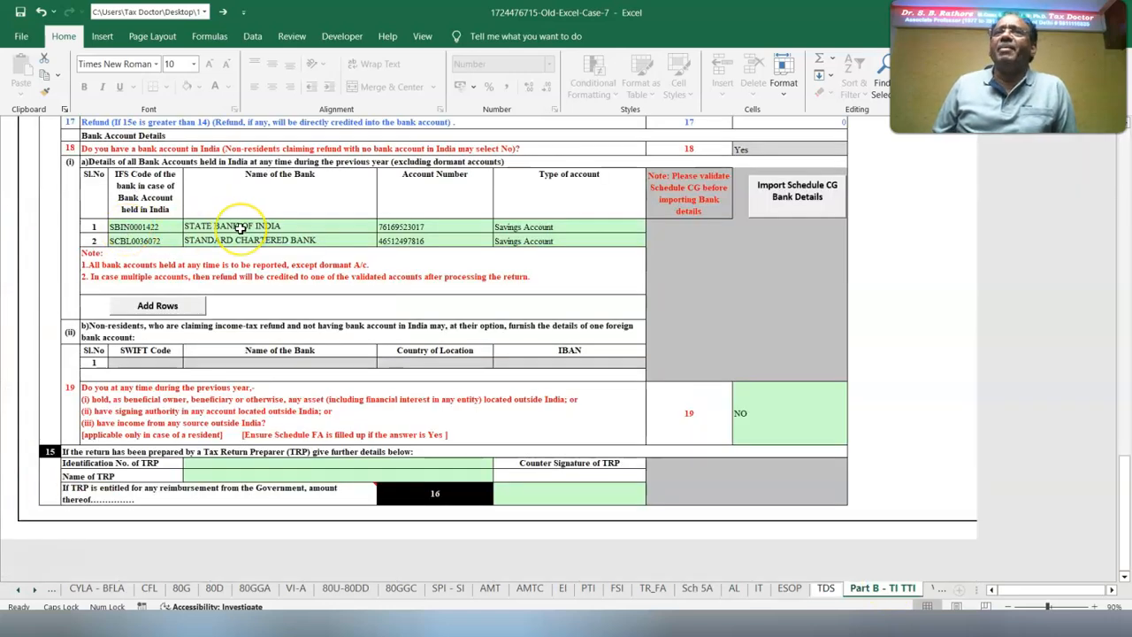
pyautogui.click(398, 226)
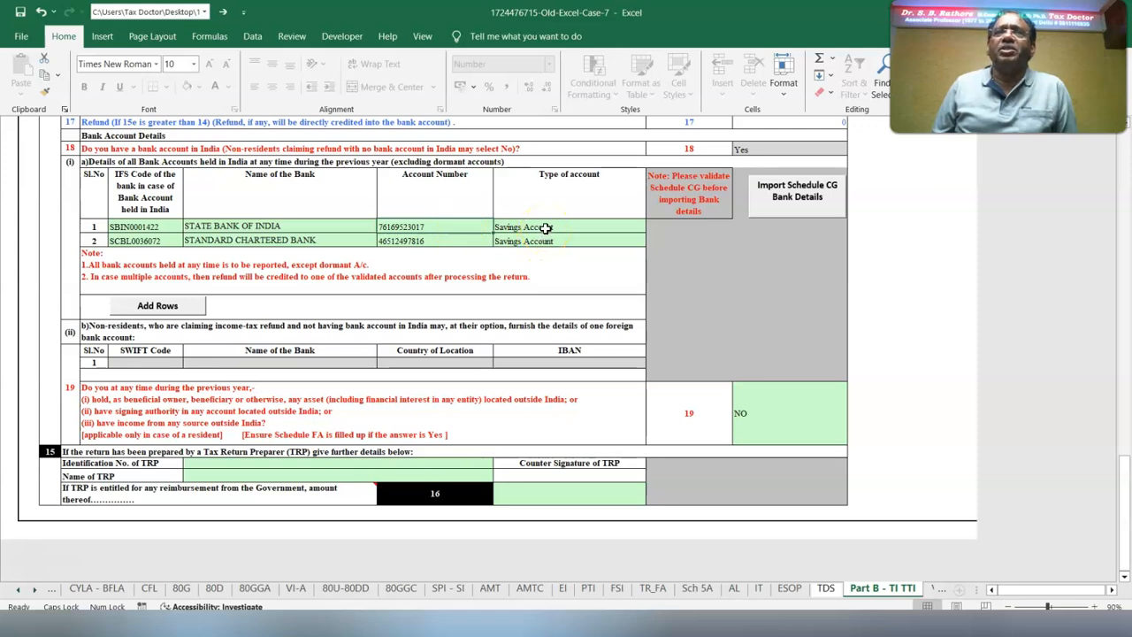
pyautogui.click(545, 227)
pyautogui.click(232, 241)
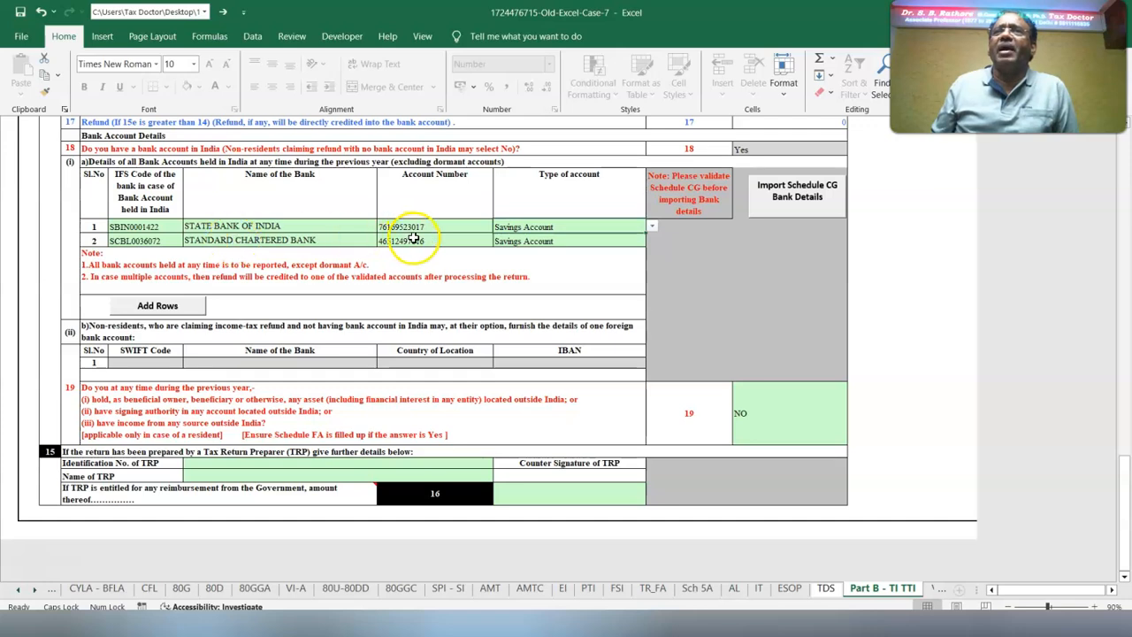
pyautogui.click(576, 242)
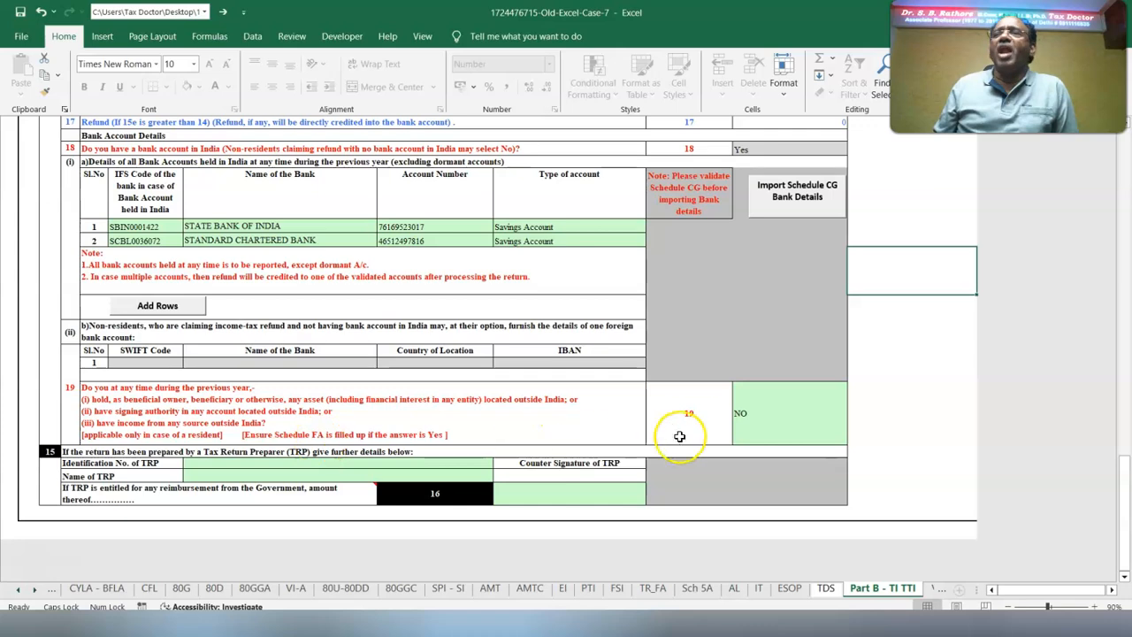
pyautogui.click(840, 439)
# Check that the Verification schedule's capacity is Self, and validate the sheet
pyautogui.hotkey('ctrl', 'pagedown')
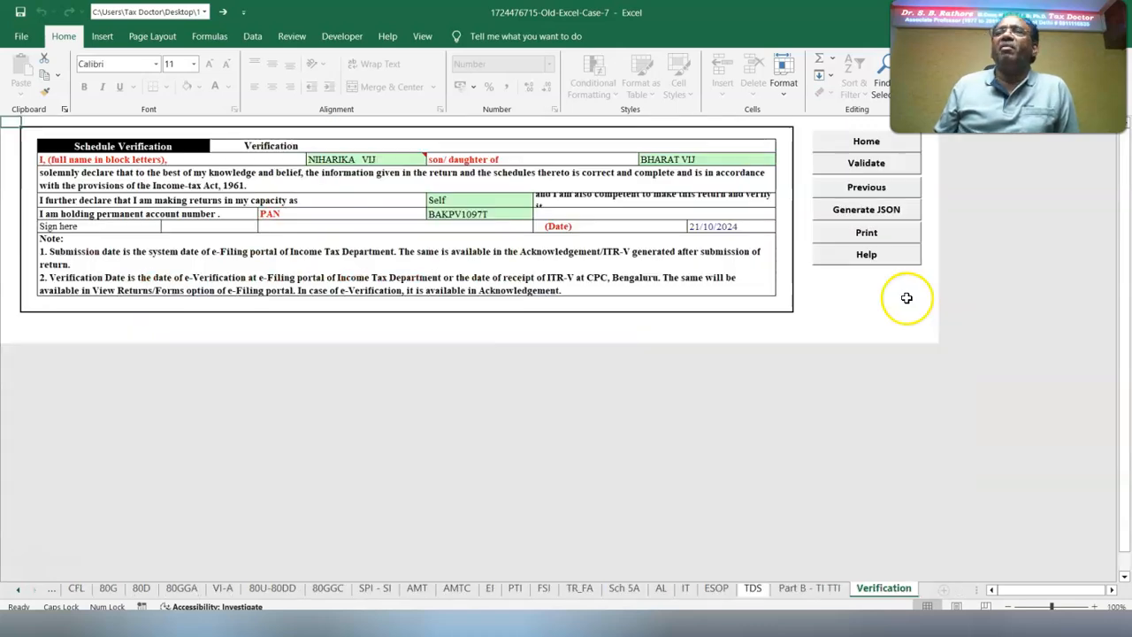
pyautogui.moveTo(336, 154)
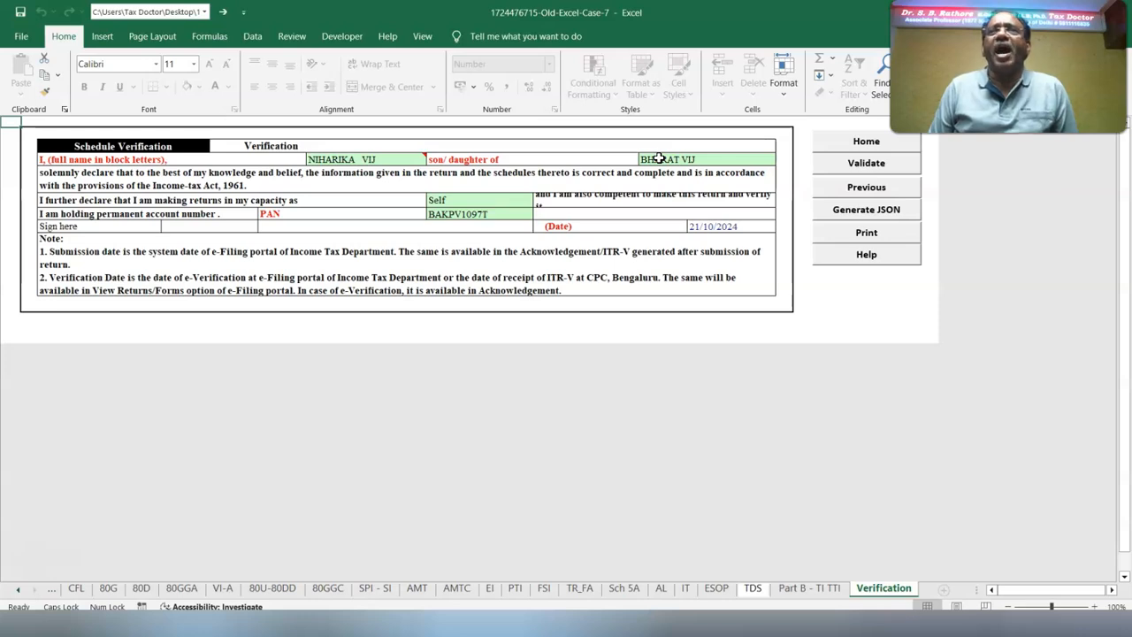
pyautogui.click(449, 202)
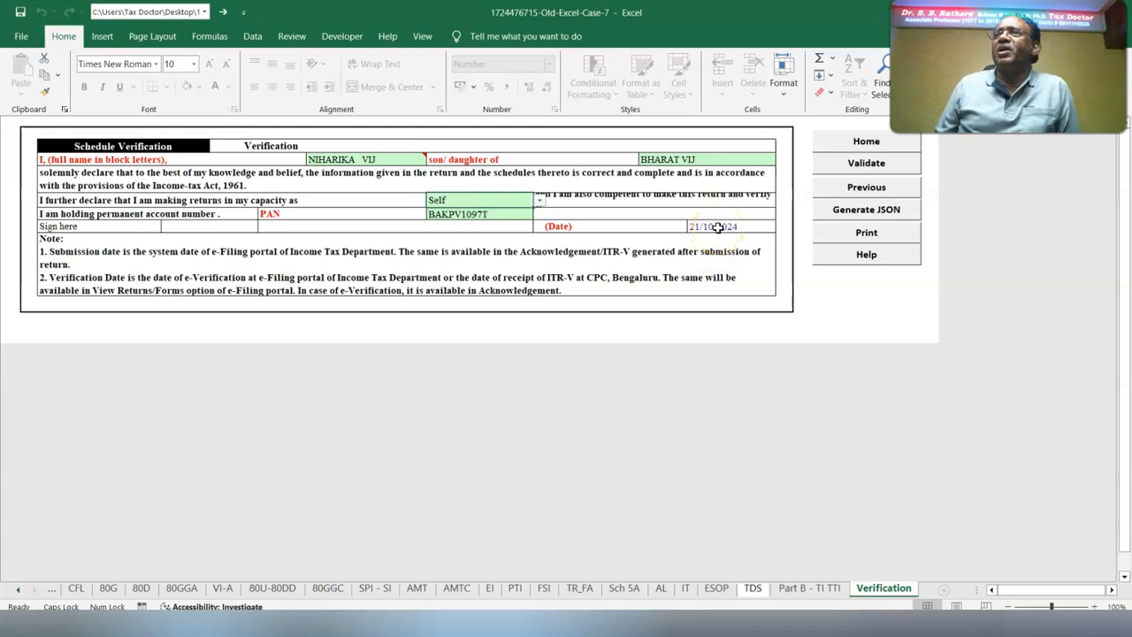
pyautogui.click(830, 163)
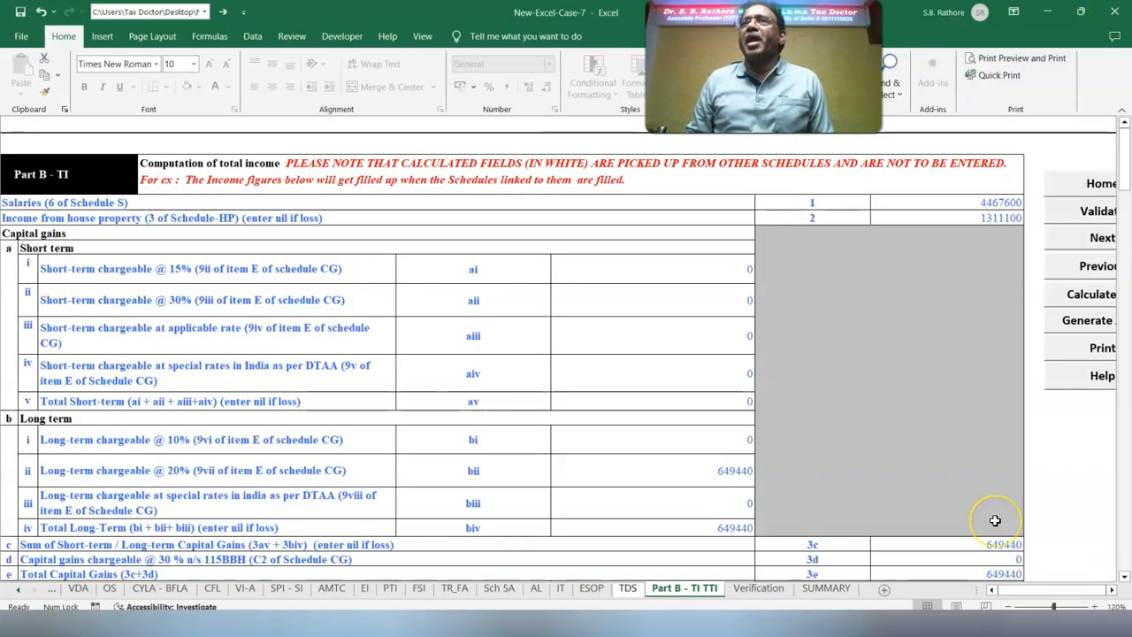
# Calculate the tax in Part B - TI TTI of the New-Excel-Case-7 workbook, and review the computation through the interest and fee rows
pyautogui.click(1072, 293)
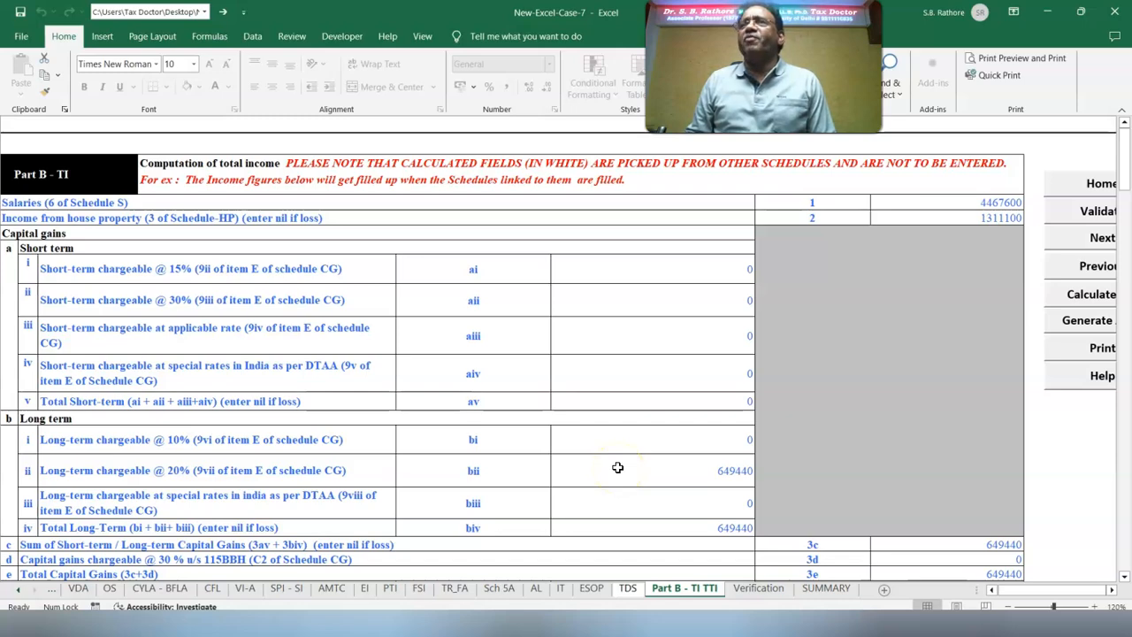
pyautogui.scroll(-5, 1061, 536)
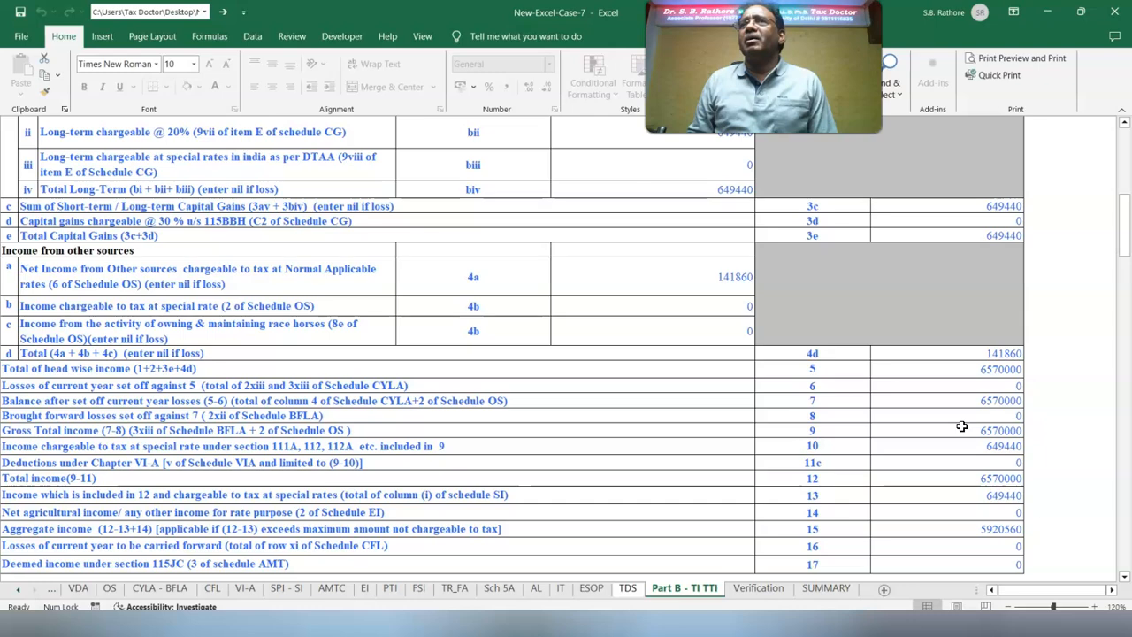
pyautogui.scroll(-5, 1093, 553)
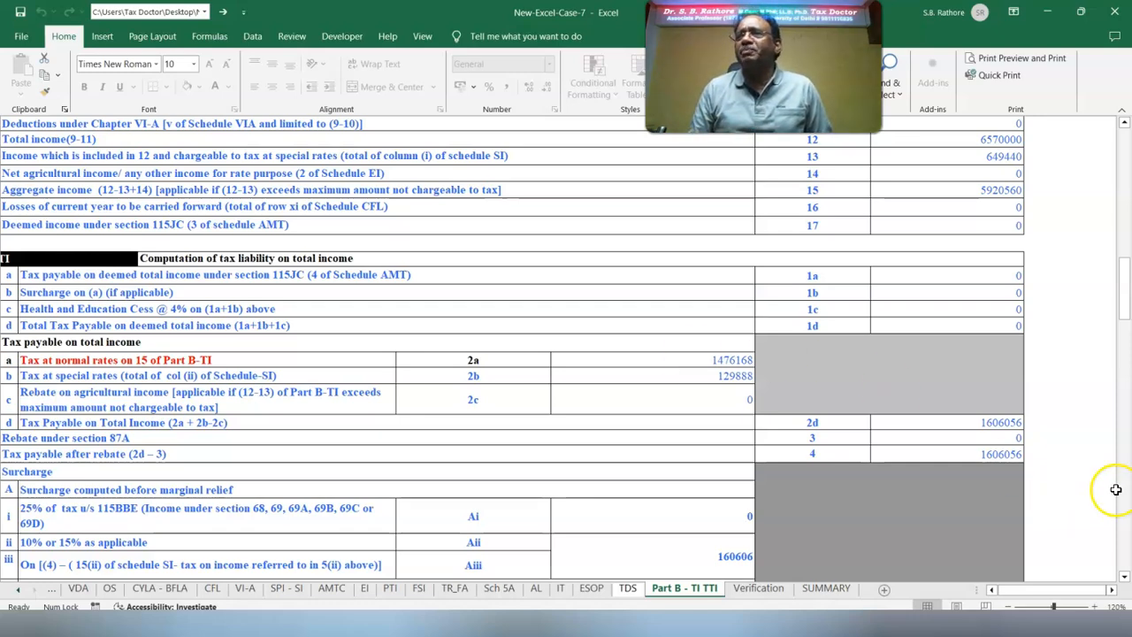
pyautogui.click(1124, 575)
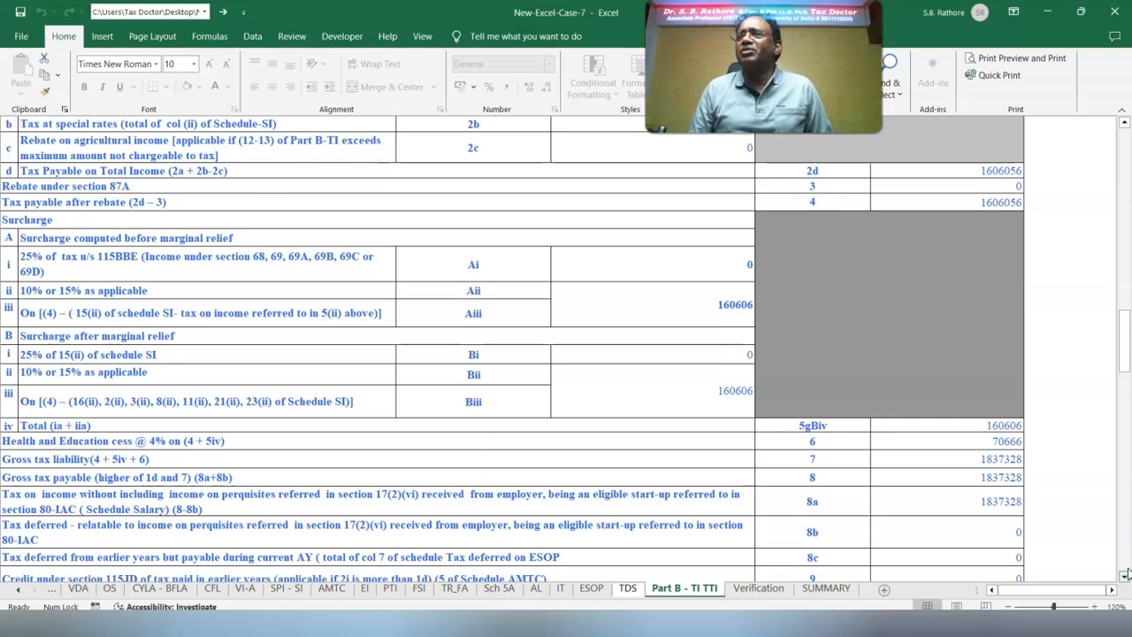
pyautogui.click(1124, 575)
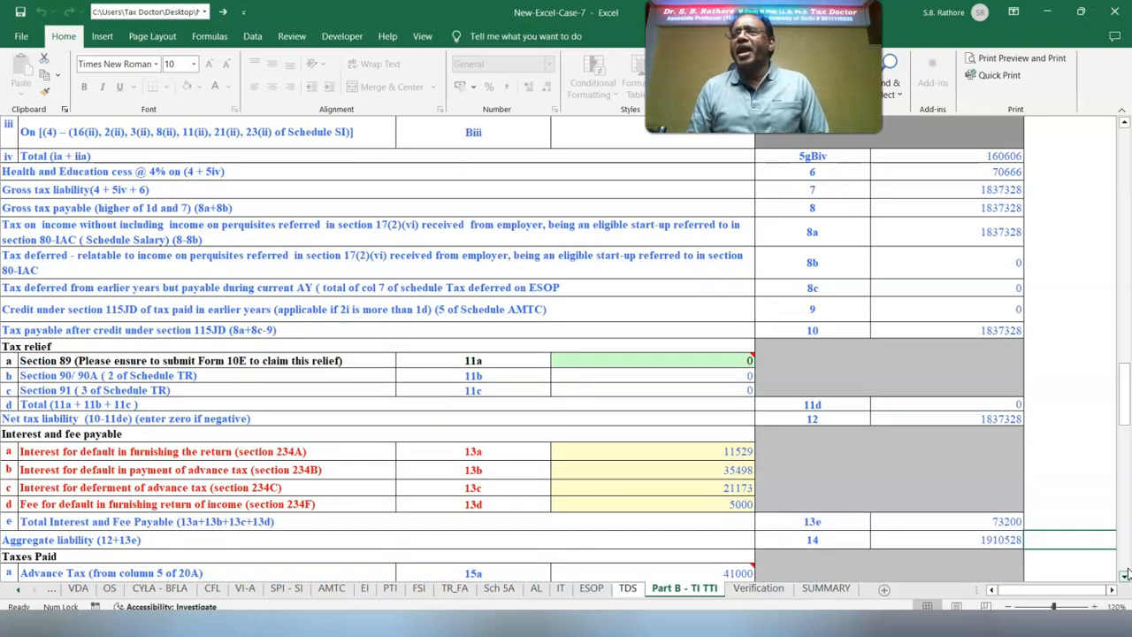
# Clear the section 234A, 234B, 234C and 234F amounts, and compare the amount payable with sheet 7N of the 14 Cases_Tax Cals workbook
pyautogui.doubleClick(701, 451)
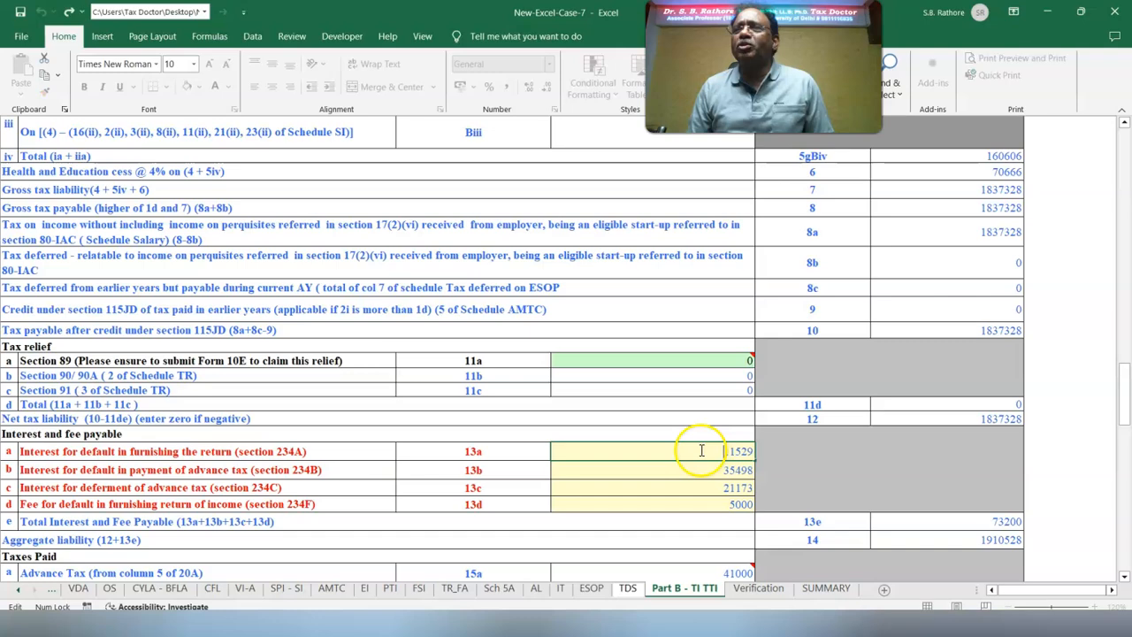
pyautogui.press('BackSpace')
pyautogui.press('BackSpace')
pyautogui.press('BackSpace')
pyautogui.press('BackSpace')
pyautogui.press('BackSpace')
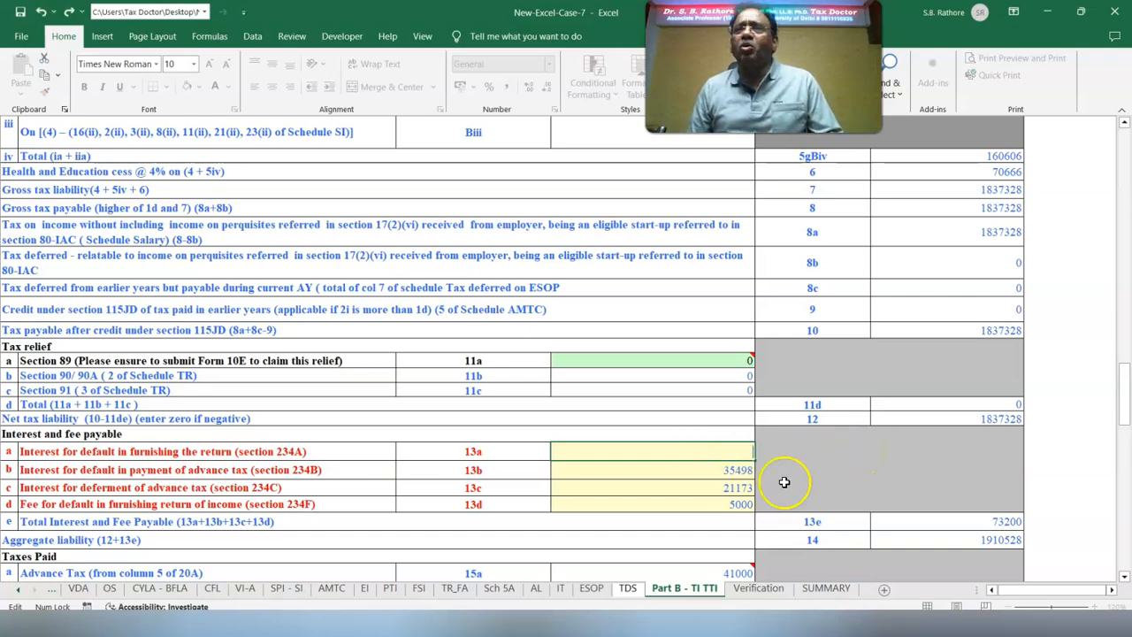
pyautogui.doubleClick(712, 476)
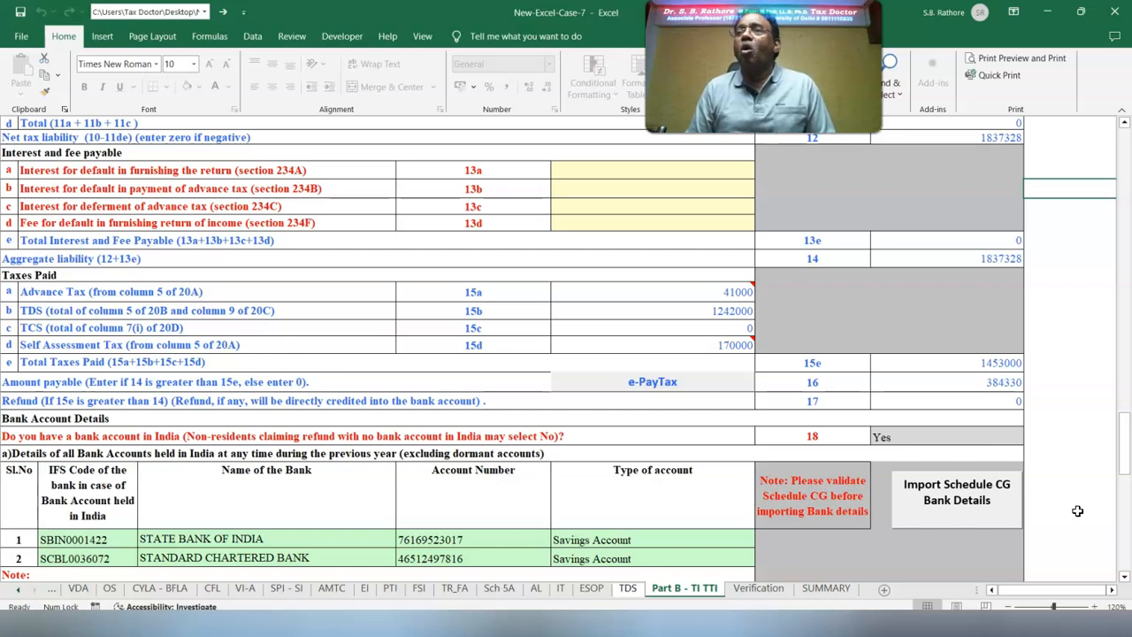
pyautogui.click(598, 552)
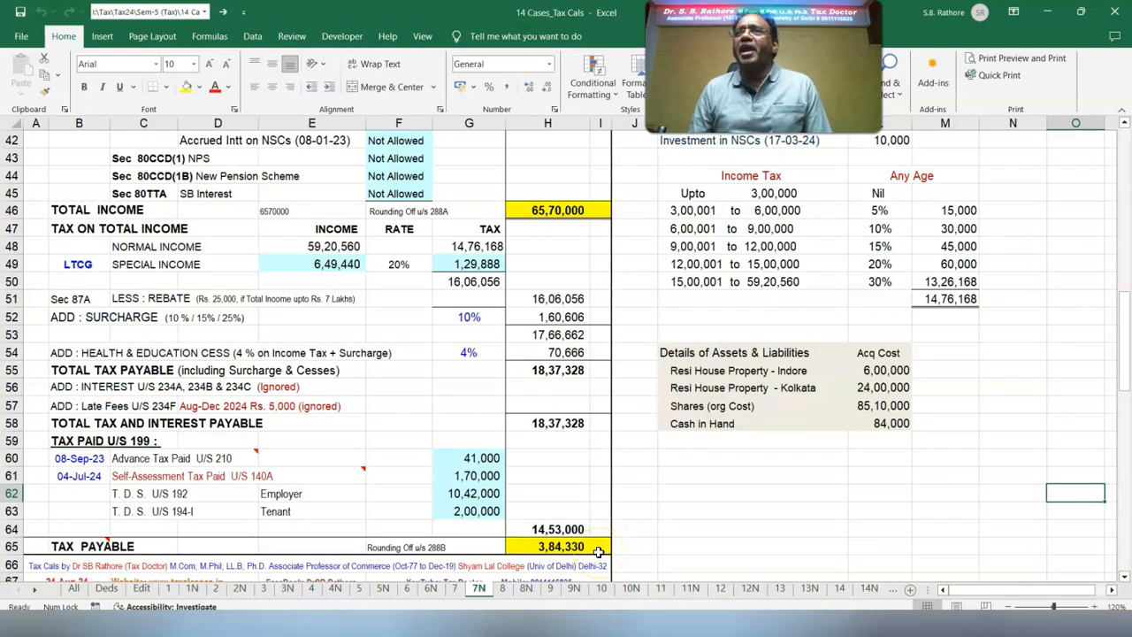
pyautogui.click(602, 617)
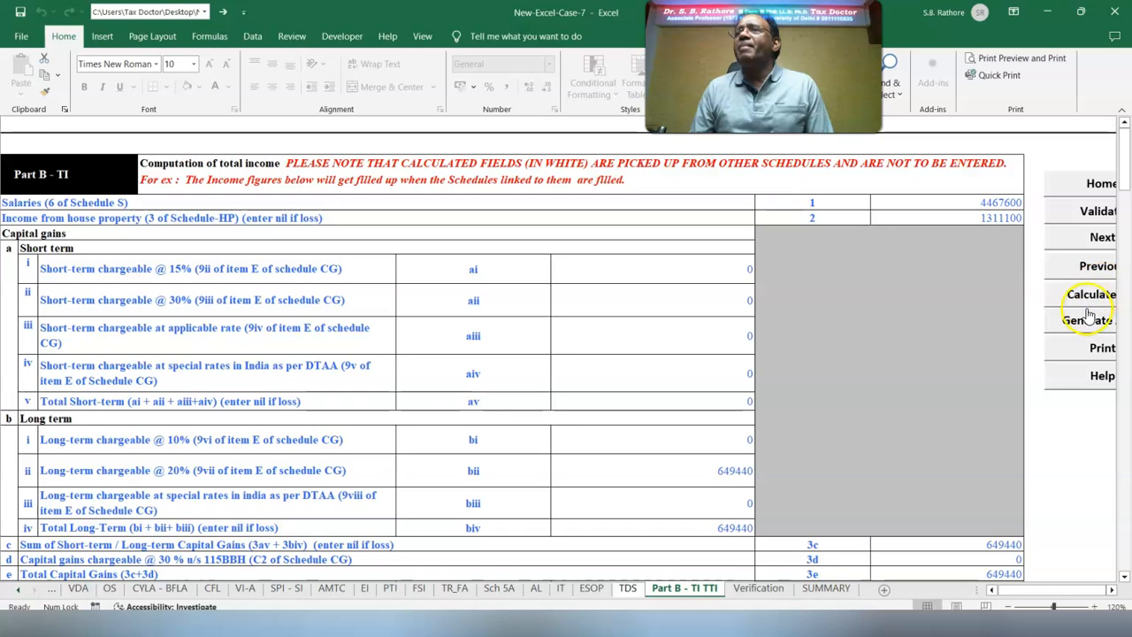
# Generate the return's JSON from Part B - TI TTI, acknowledge the alerts, and save the JSON file from the summary sheet
pyautogui.click(1063, 322)
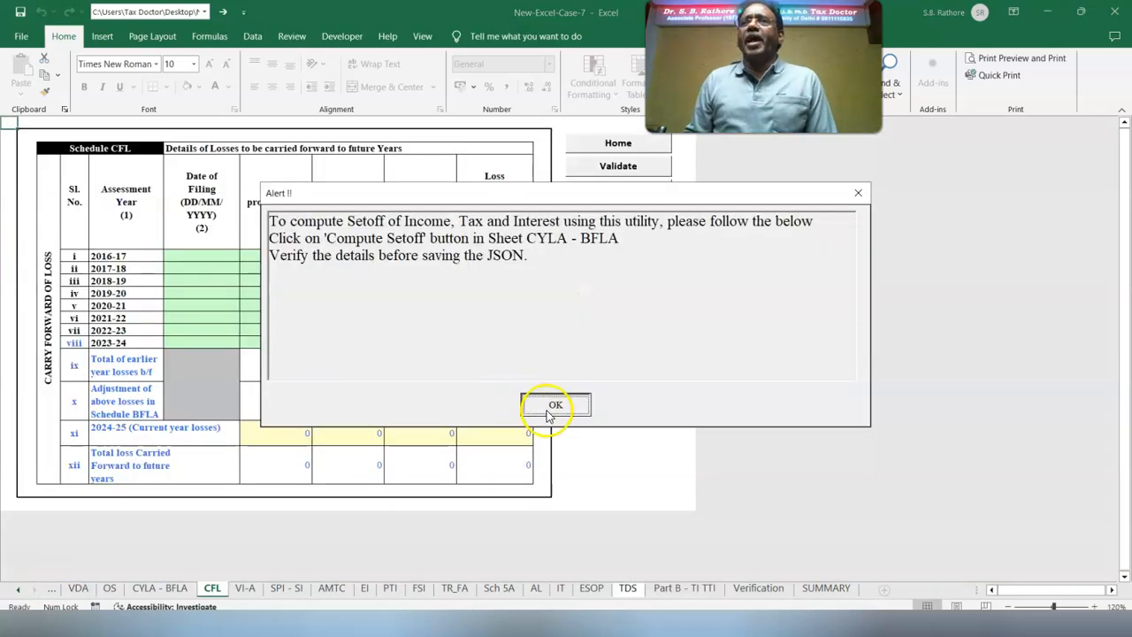
pyautogui.click(554, 404)
pyautogui.click(559, 408)
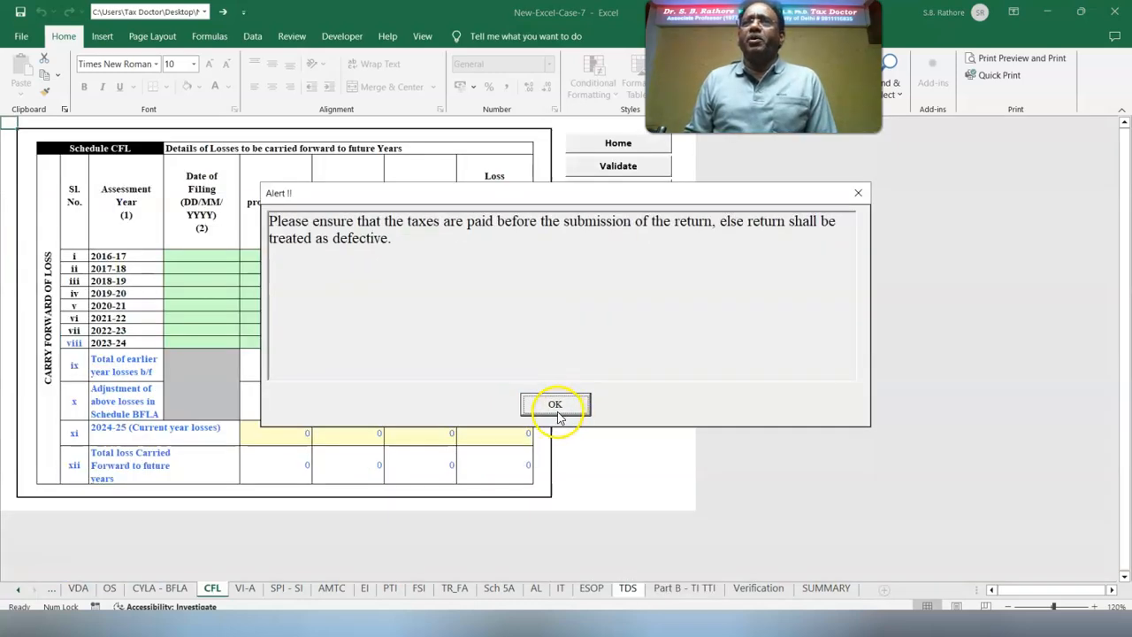
pyautogui.click(560, 409)
pyautogui.click(556, 350)
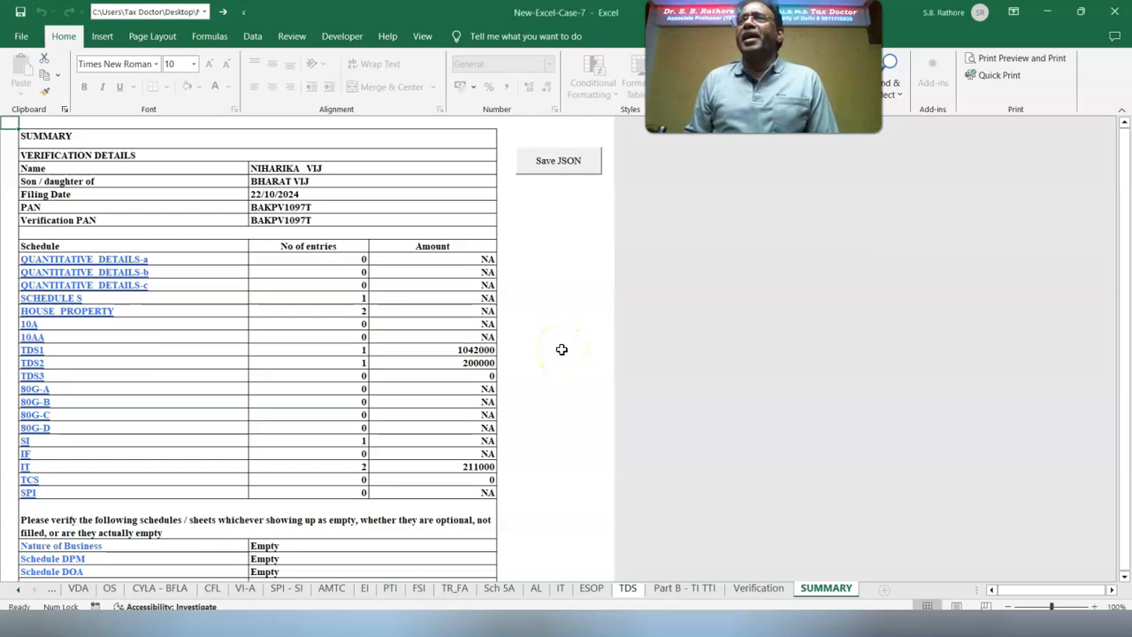
pyautogui.click(564, 166)
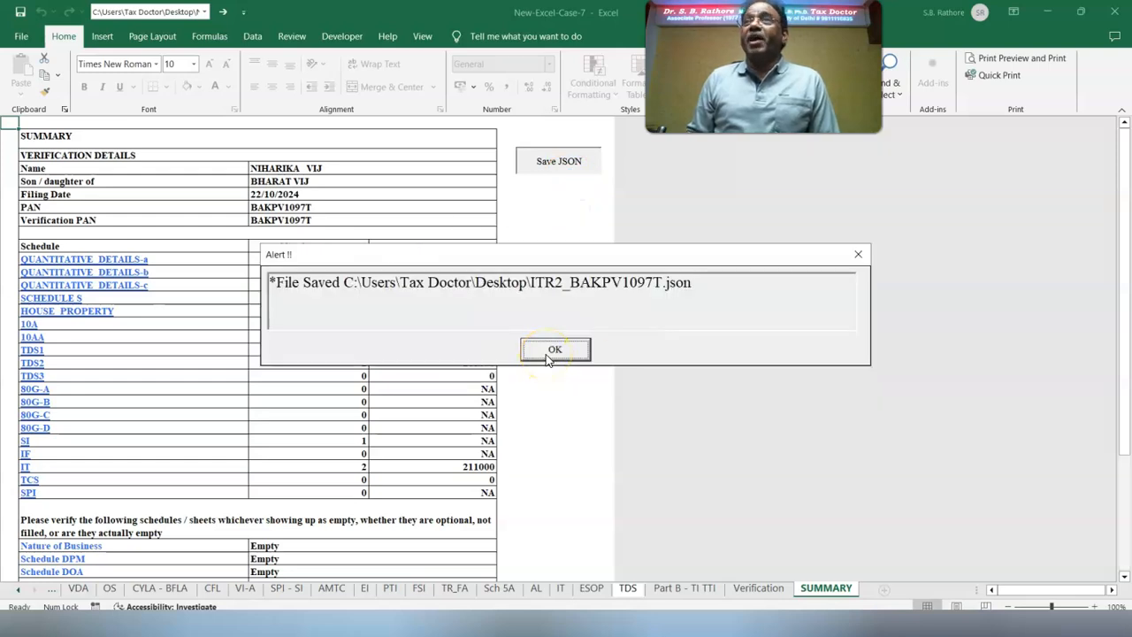
pyautogui.click(555, 350)
pyautogui.click(548, 352)
# Open the saved ITR-2 JSON file from the desktop in Notepad
pyautogui.click(137, 28)
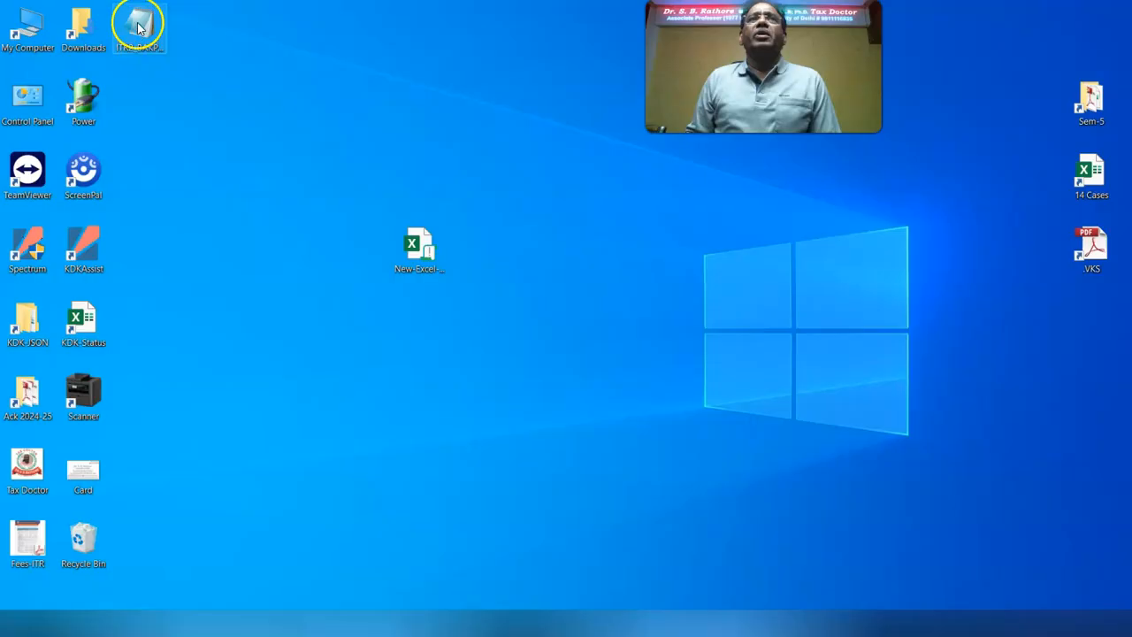
pyautogui.moveTo(137, 28); pyautogui.dragTo(303, 234)
pyautogui.rightClick(303, 234)
pyautogui.click(336, 244)
# Search downward in the JSON for 1250 until reaching the Upto15Of6 dividend entry under DividendIncUs115BBDA
pyautogui.click(32, 24)
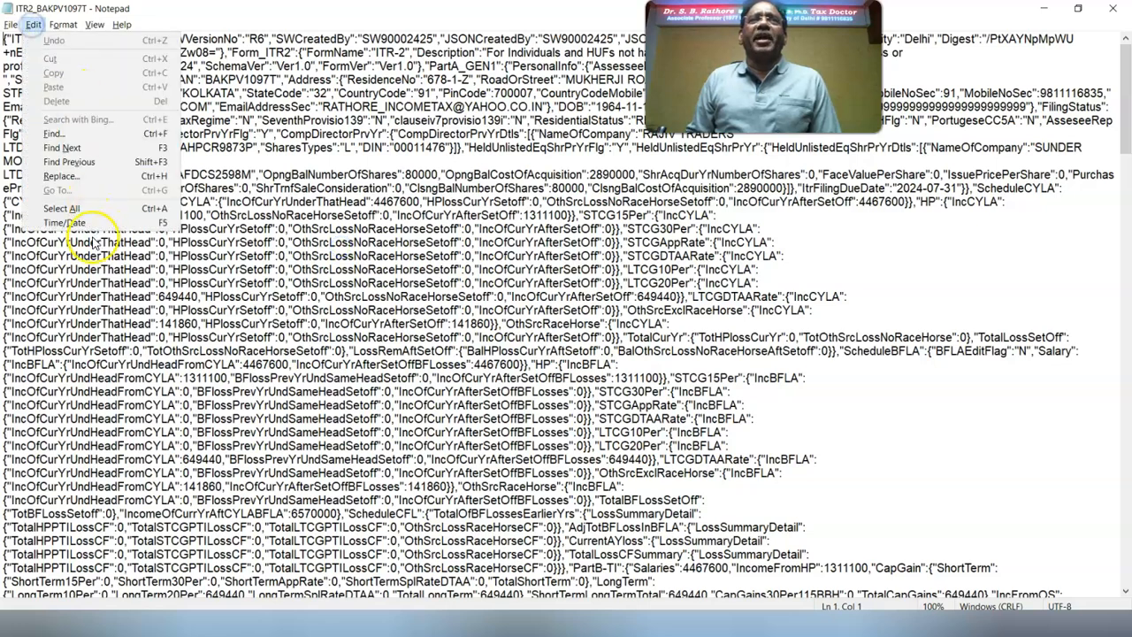
pyautogui.click(54, 134)
pyautogui.write('1250')
pyautogui.click(207, 192)
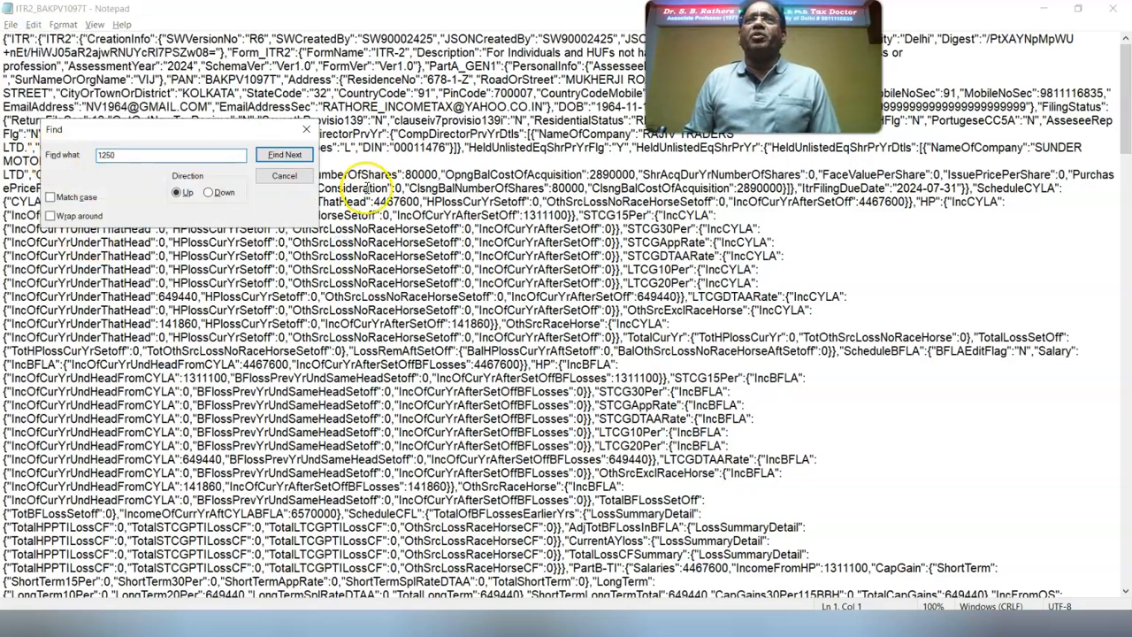
pyautogui.click(284, 154)
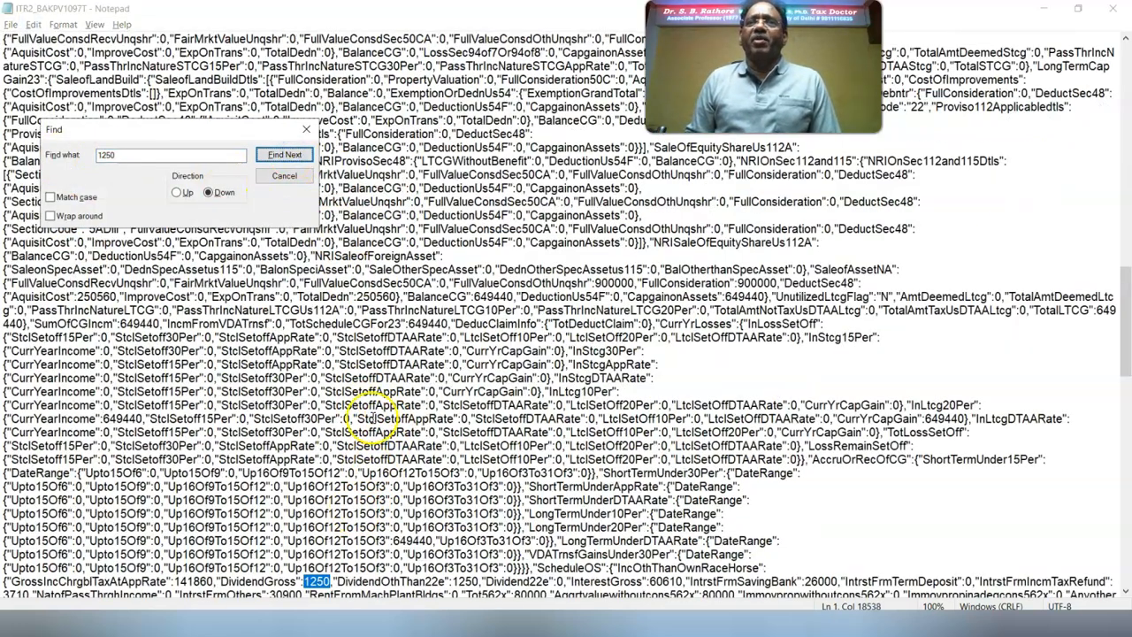
pyautogui.click(284, 157)
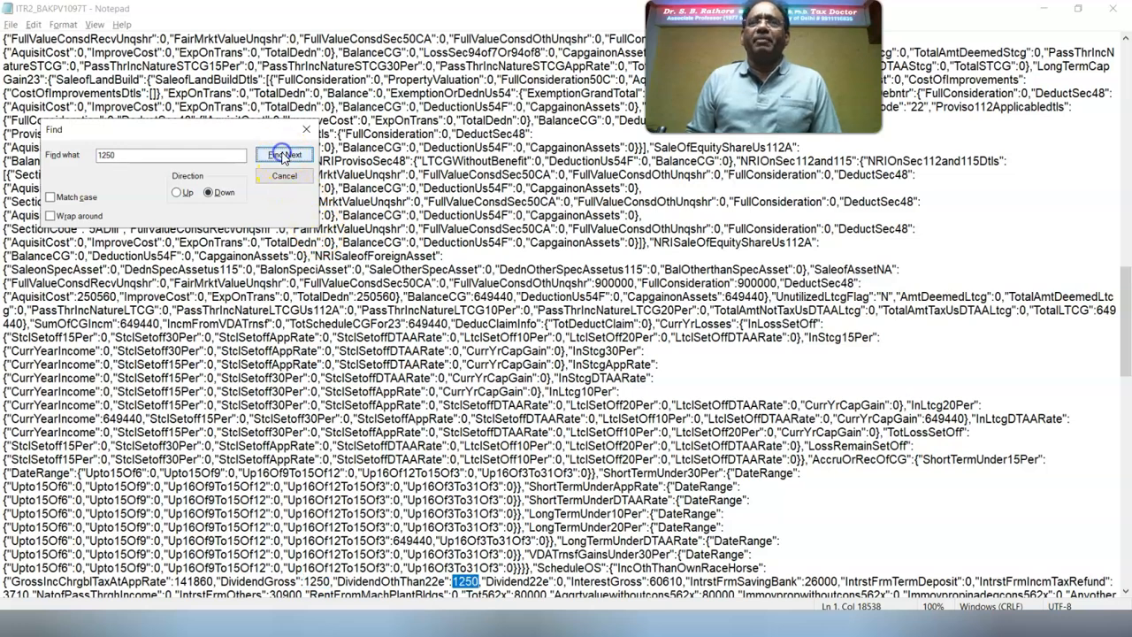
pyautogui.click(284, 156)
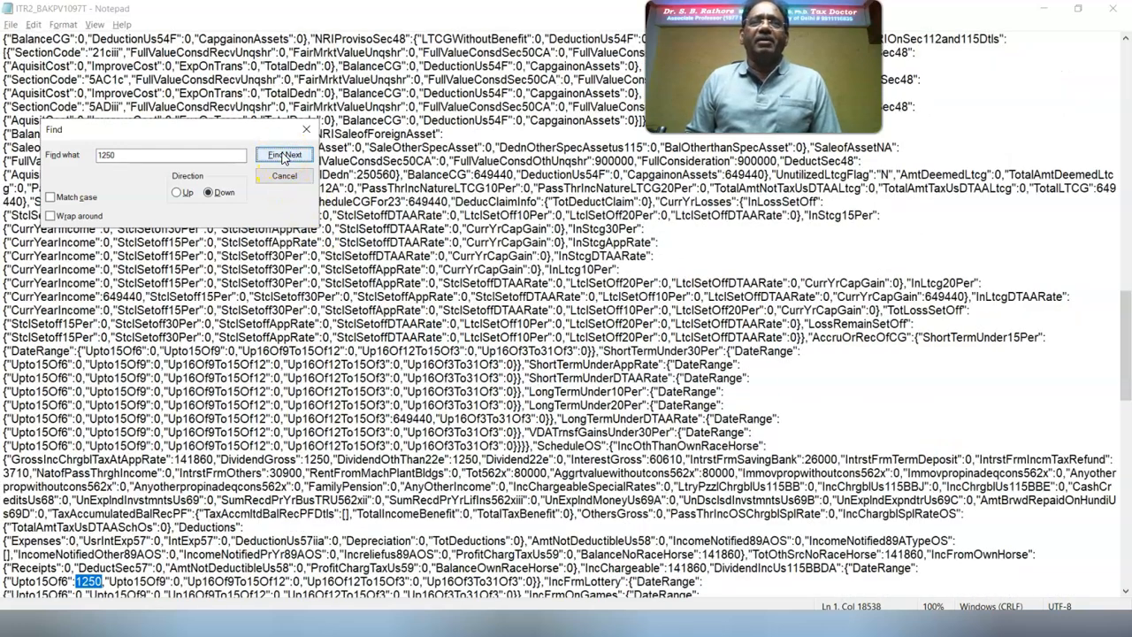